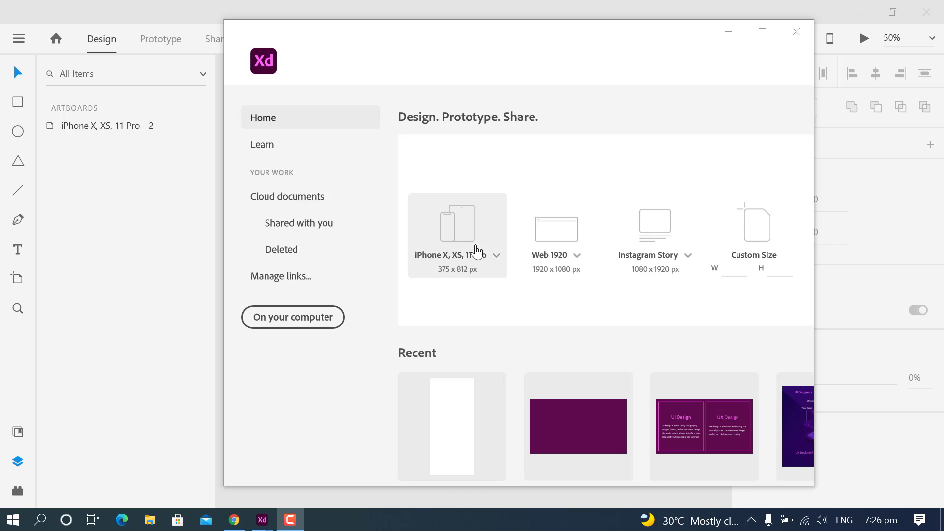
Step: Examine the available preset sizes for phone and tablet, web, and social media artboards
click(498, 257)
click(500, 263)
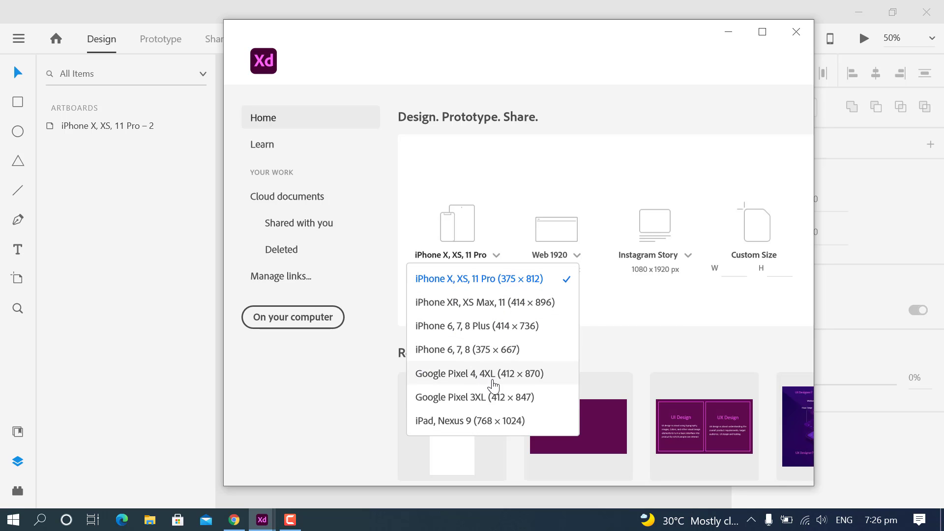
click(579, 260)
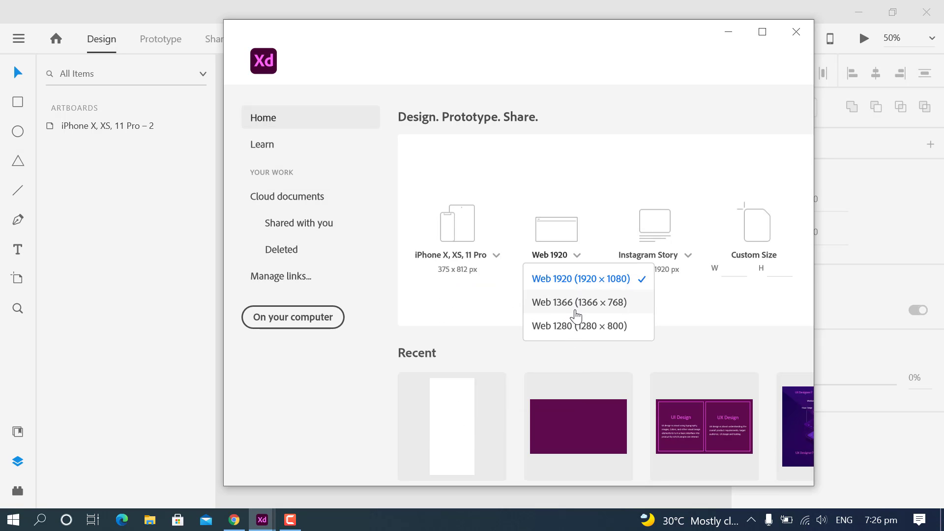
click(578, 259)
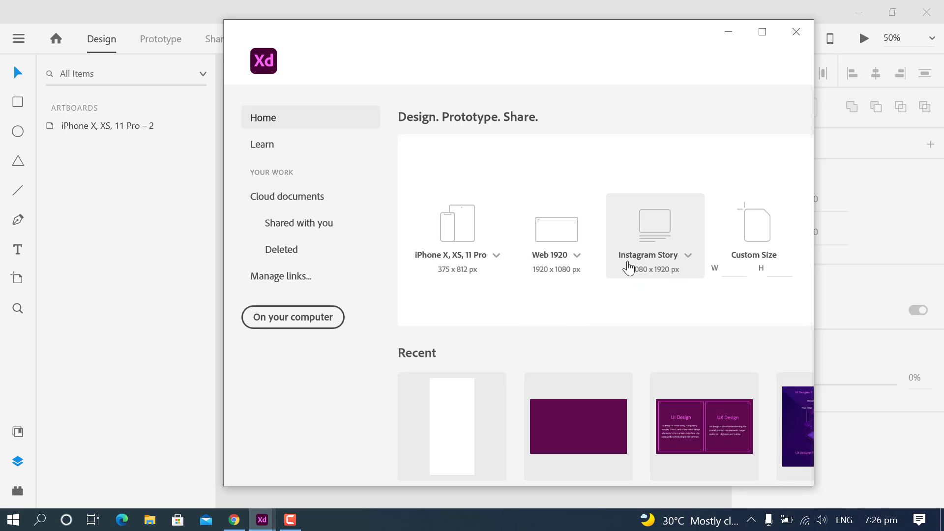
click(688, 259)
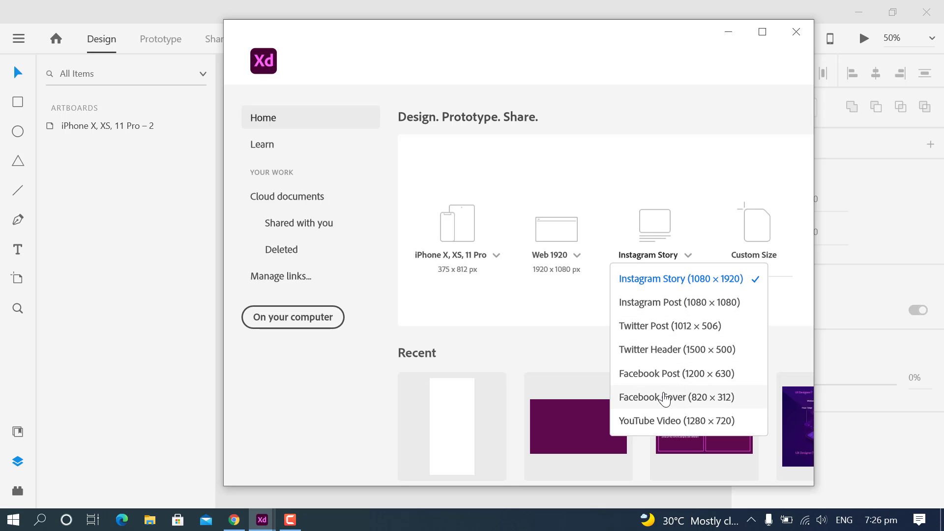
click(691, 260)
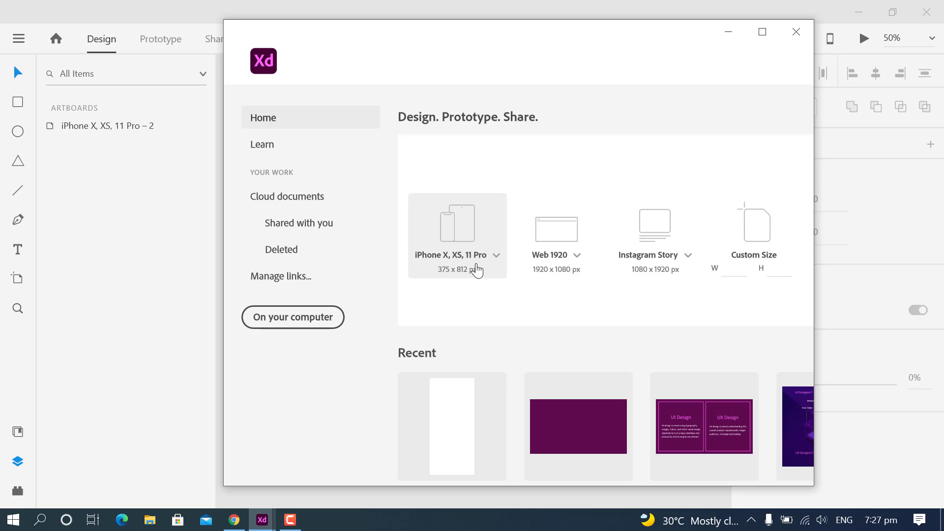
Step: Create a new document from the iPhone X, XS, 11 Pro preset (375 x 812 px) and maximize its window
click(468, 237)
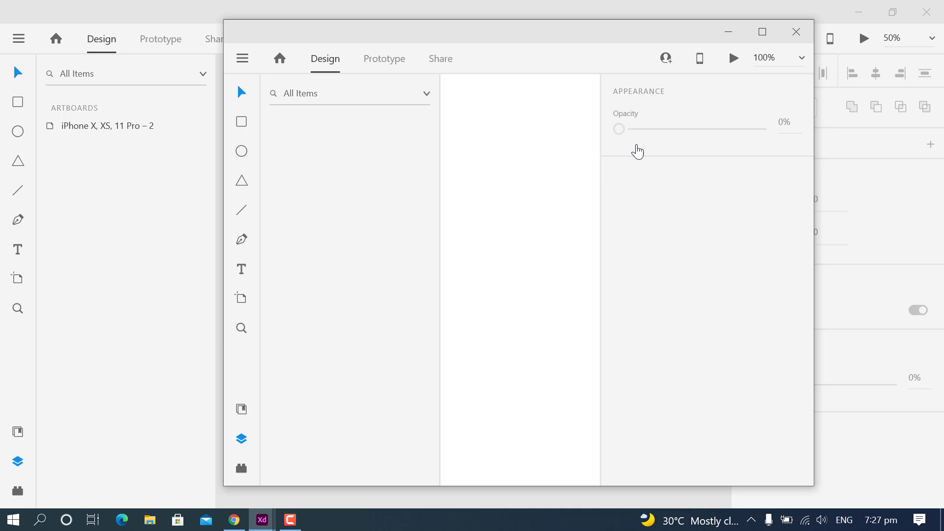
click(762, 32)
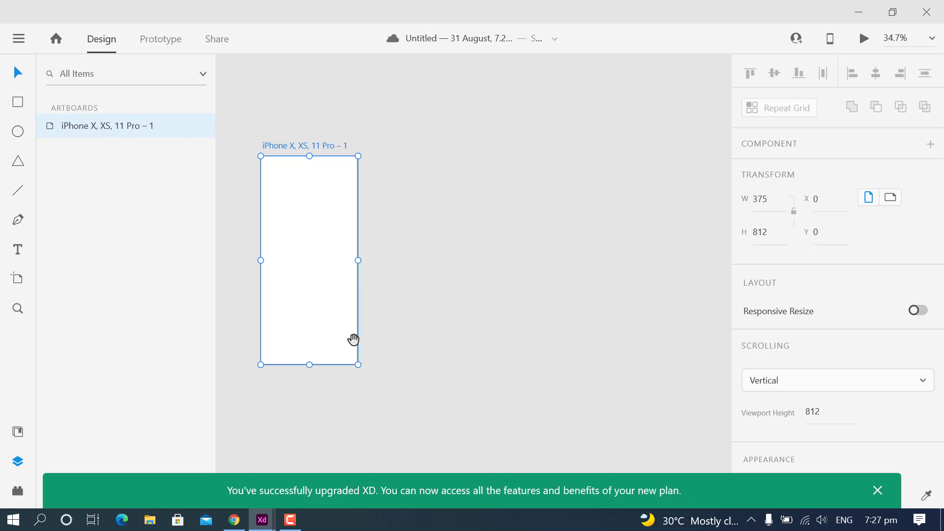
drag(329, 330, 479, 326)
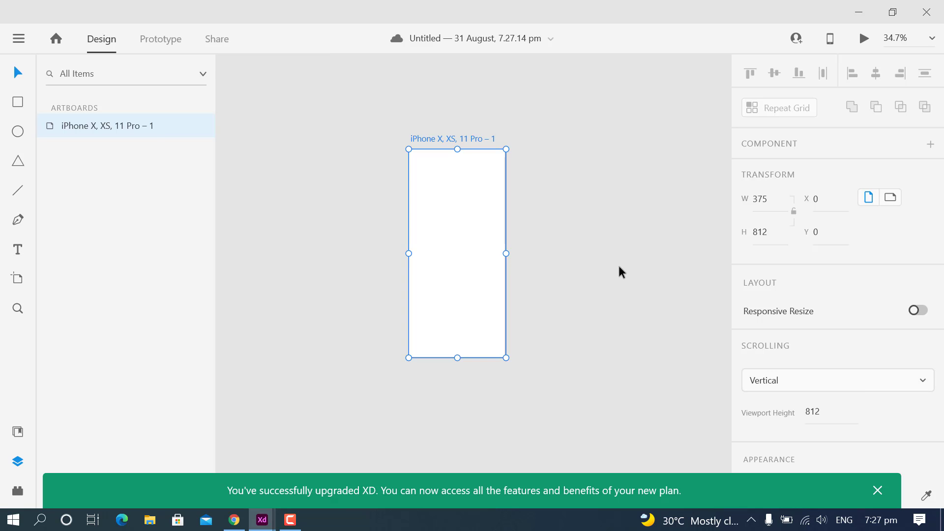
Step: View the artboard at 100% from its upper to its lower edge and dismiss the upgrade notification
key(ctrl+1)
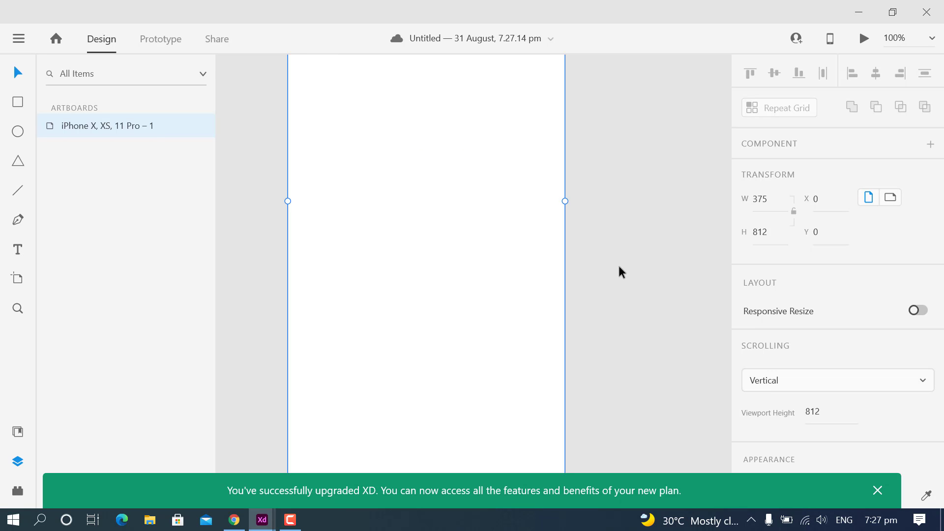
scroll(619, 266, up, 5)
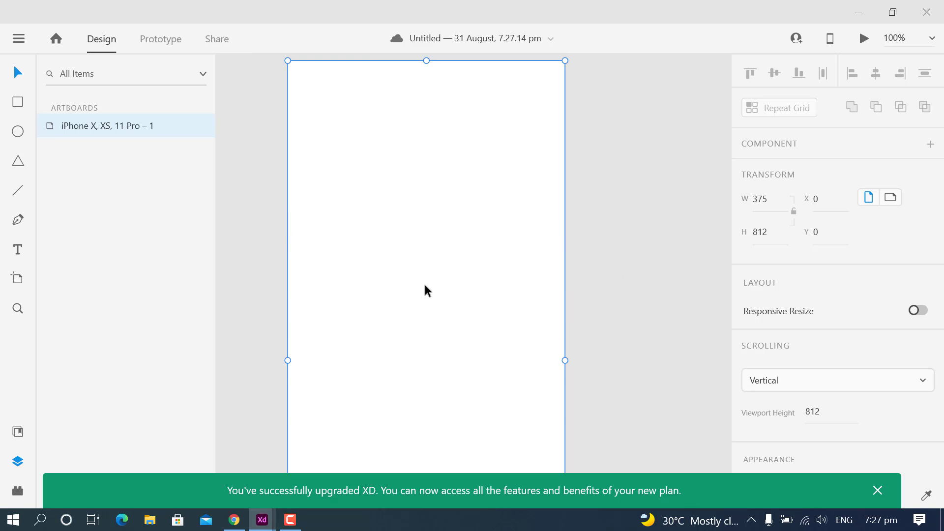
scroll(410, 262, down, 7)
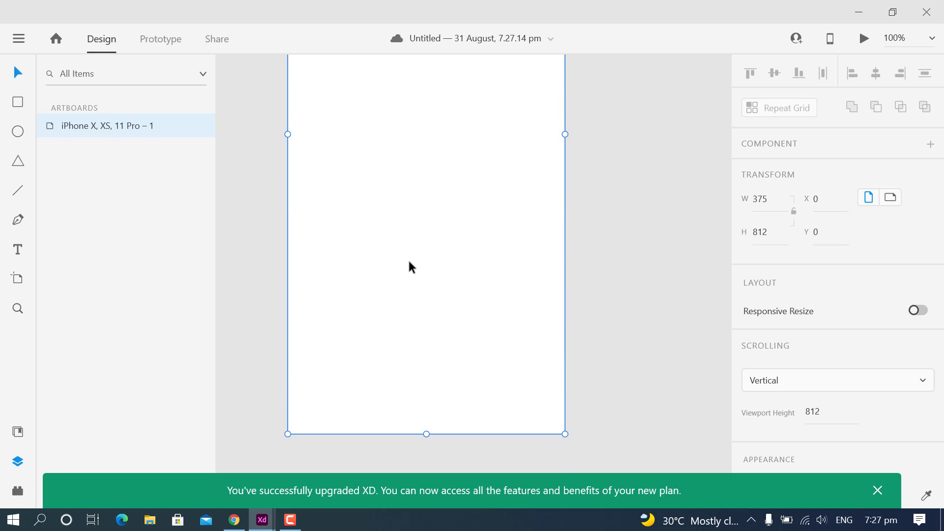
scroll(409, 262, up, 3)
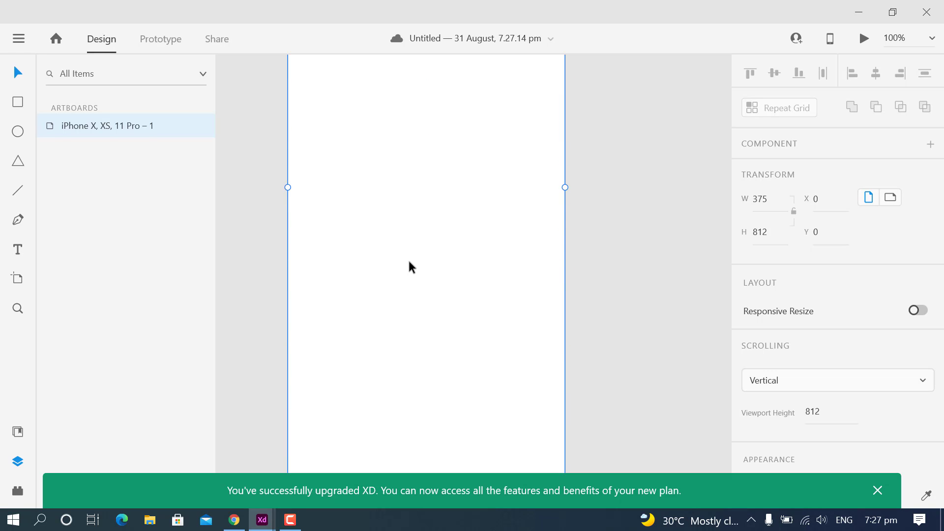
click(877, 490)
scroll(485, 338, up, 2)
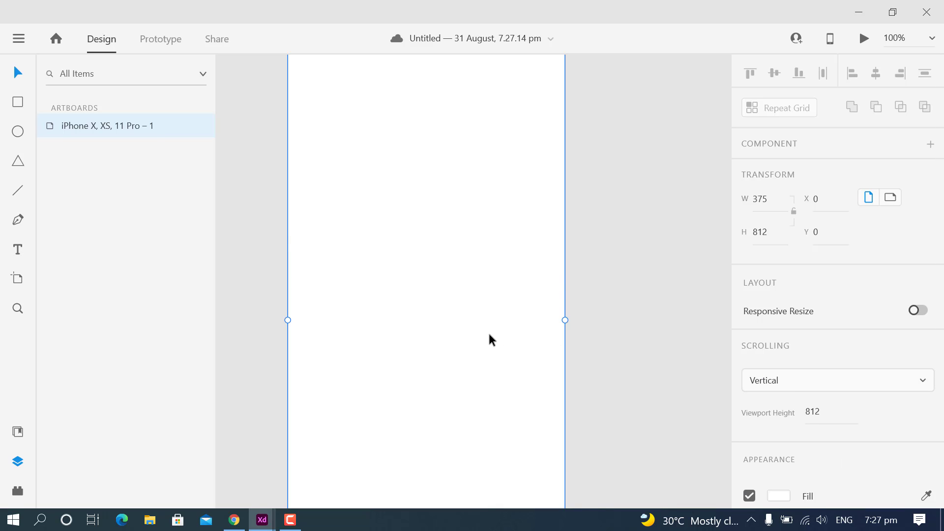
Step: Examine the blank artboard at 75% and 50% magnification, ending with the whole artboard in view
key(ctrl+minus)
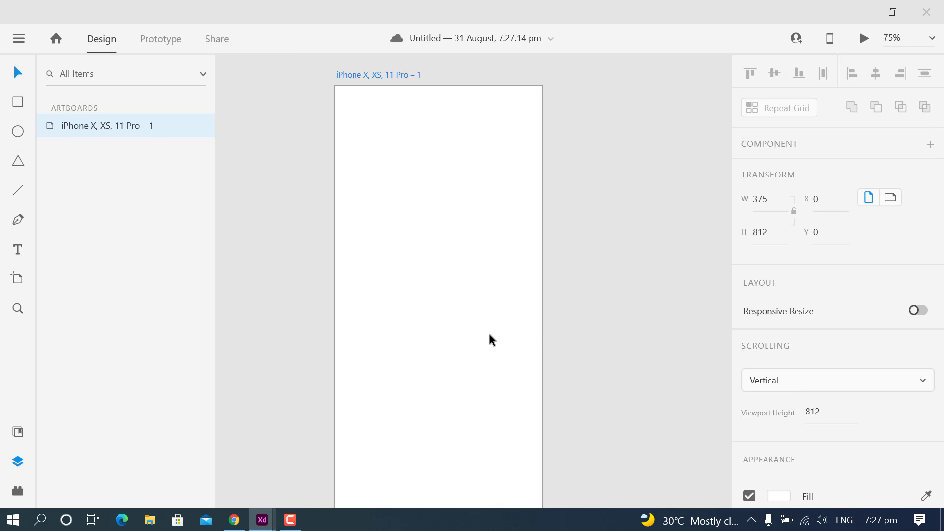
key(ctrl+minus)
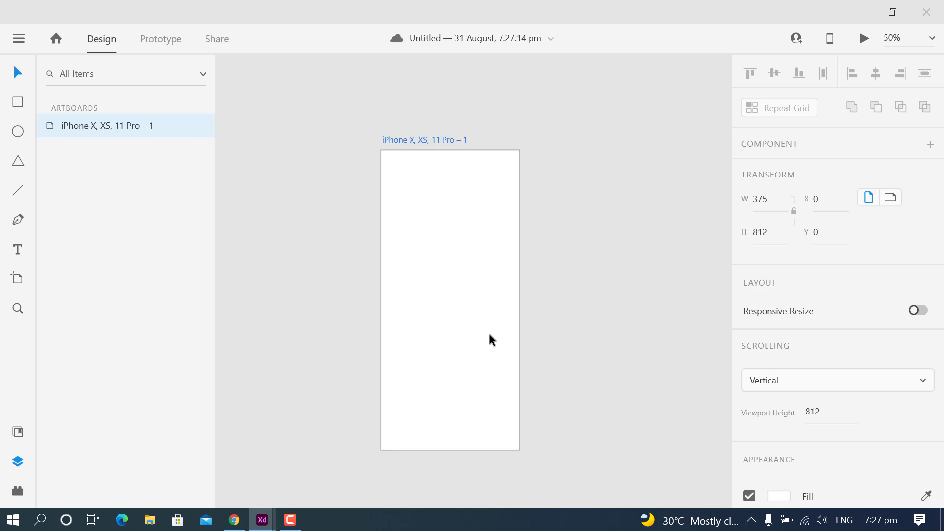
key(ctrl+plus)
key(ctrl+minus)
key(ctrl+plus)
key(ctrl+minus)
key(ctrl+plus)
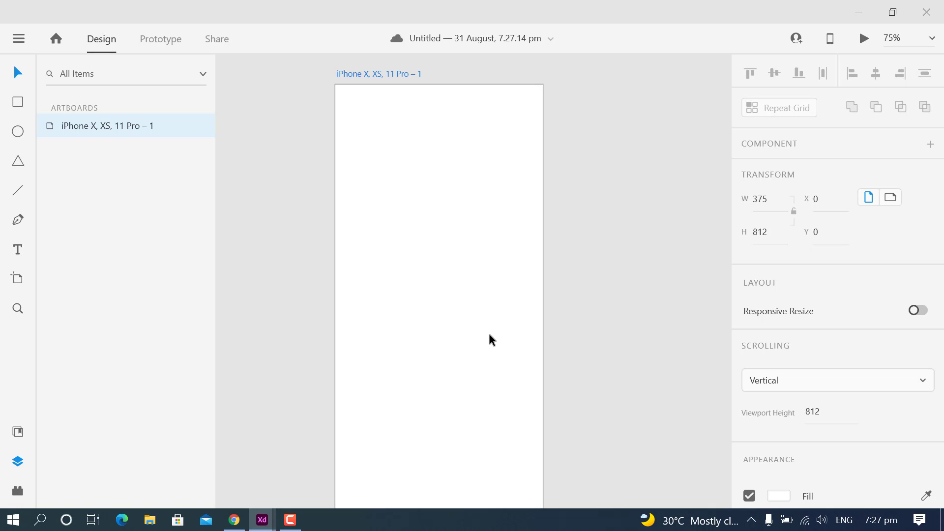
scroll(489, 334, down, 1)
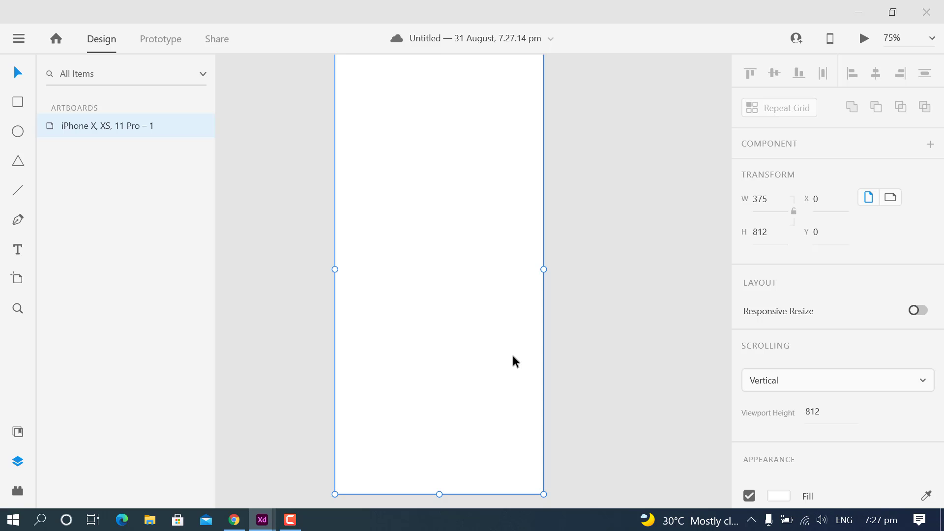
key(ctrl+minus)
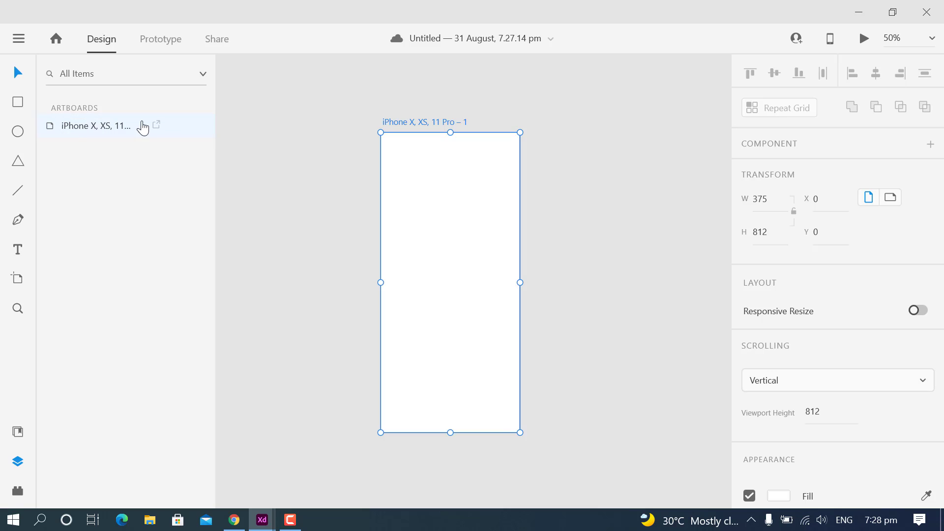
double_click(94, 130)
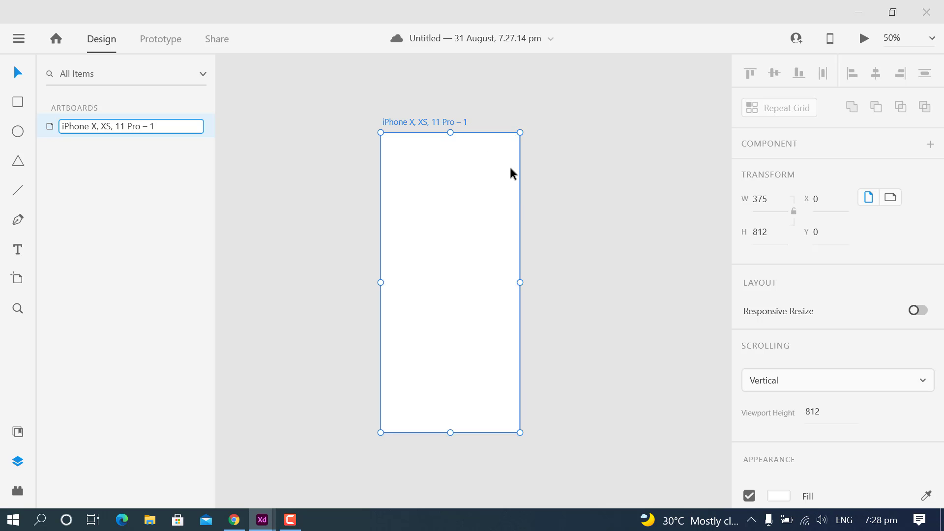
click(599, 294)
click(444, 346)
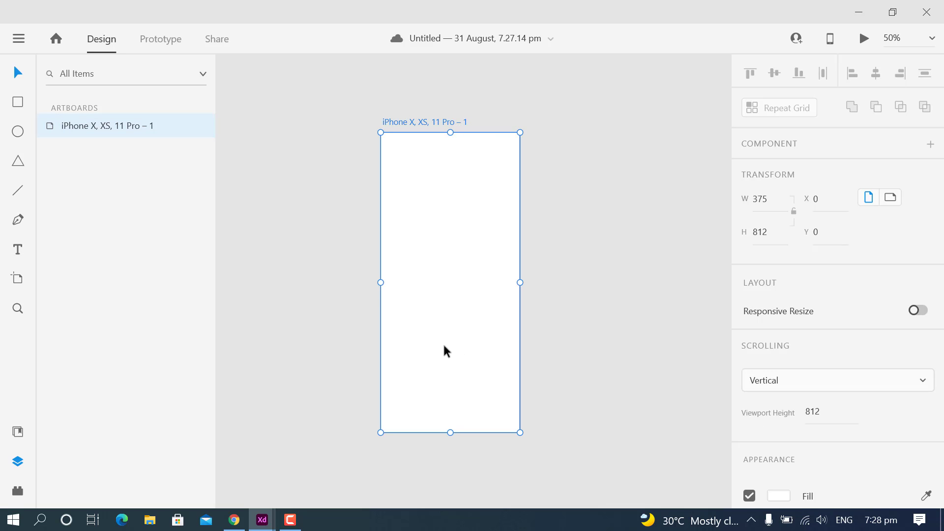
click(605, 346)
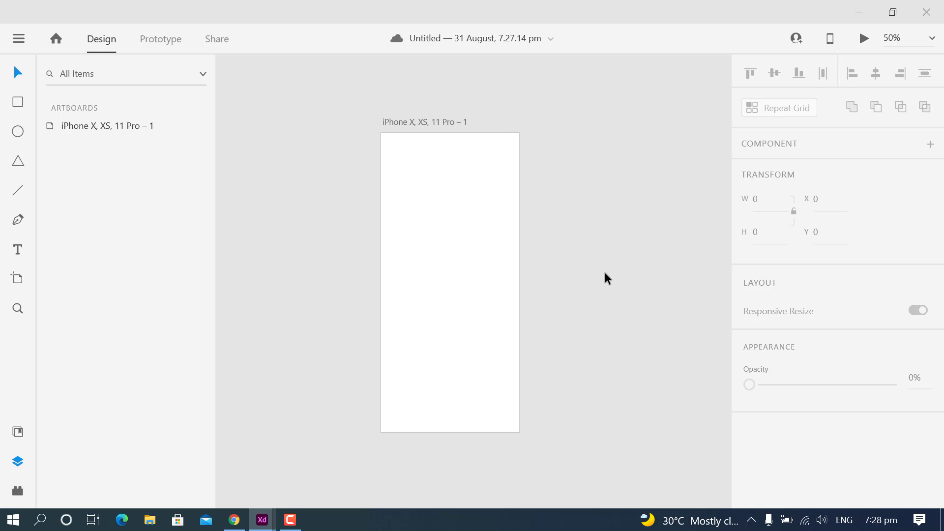
Step: Set the iPhone artboard's width to 600 and undo the change
click(437, 294)
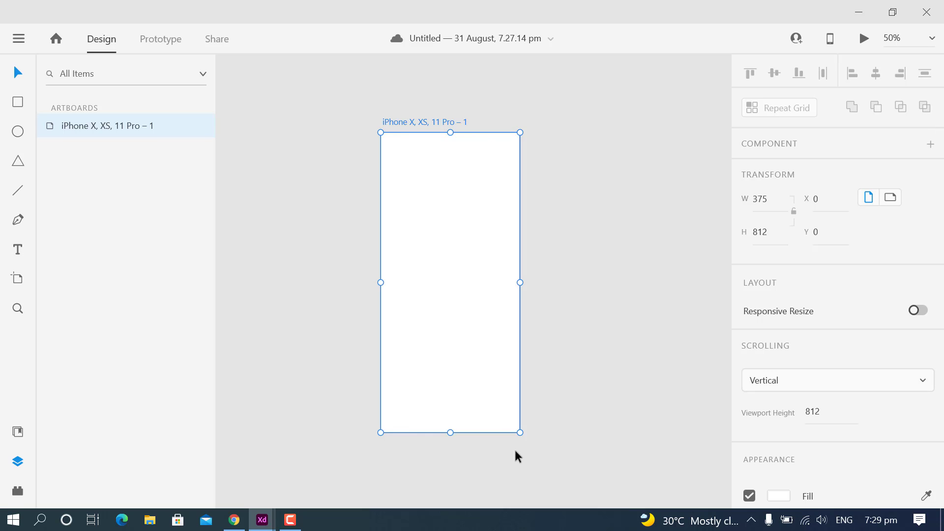
click(770, 200)
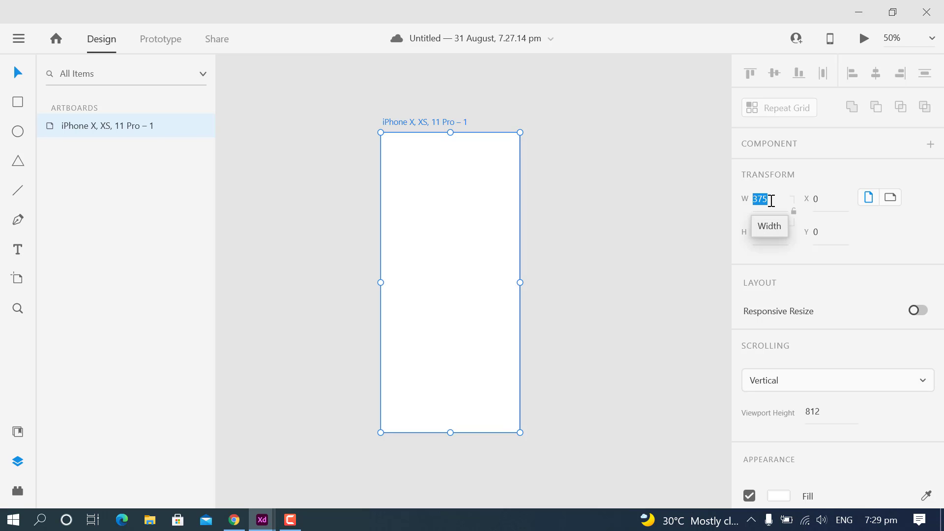
click(771, 200)
double_click(772, 200)
click(771, 200)
double_click(771, 201)
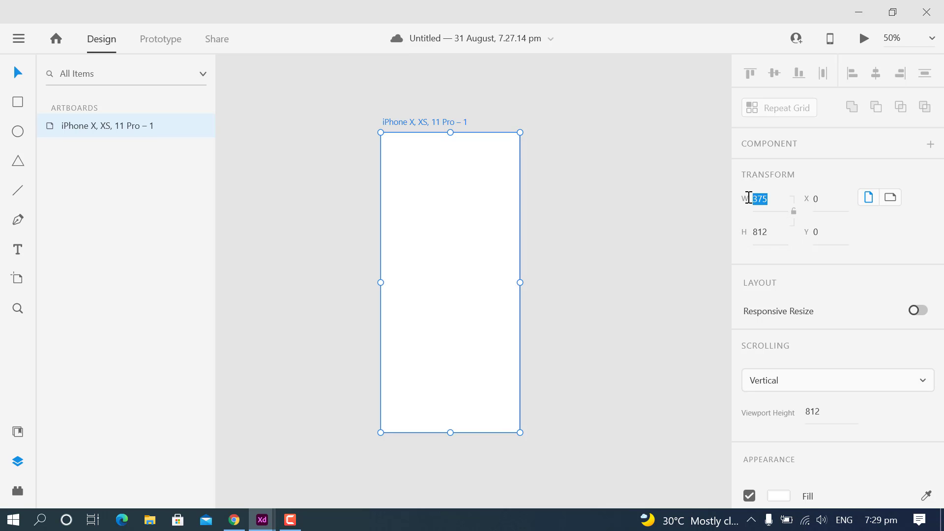
text(600)
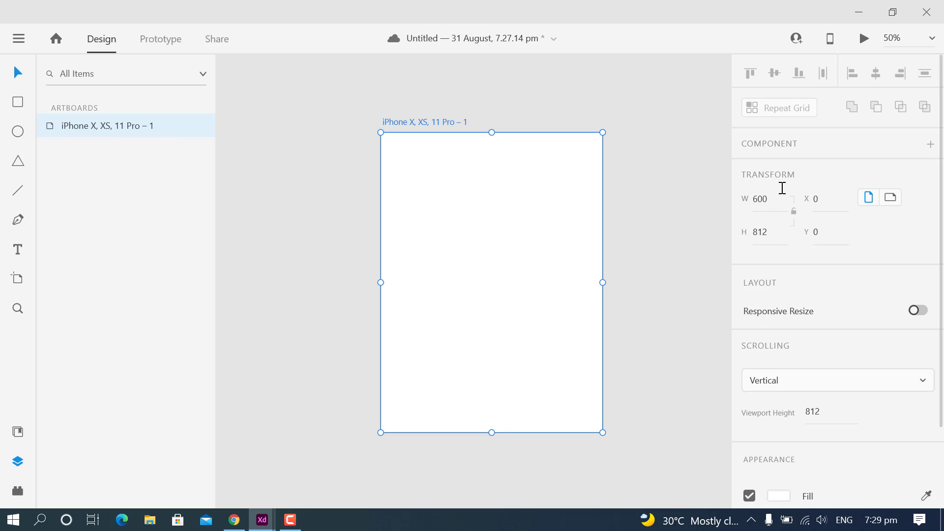
click(636, 304)
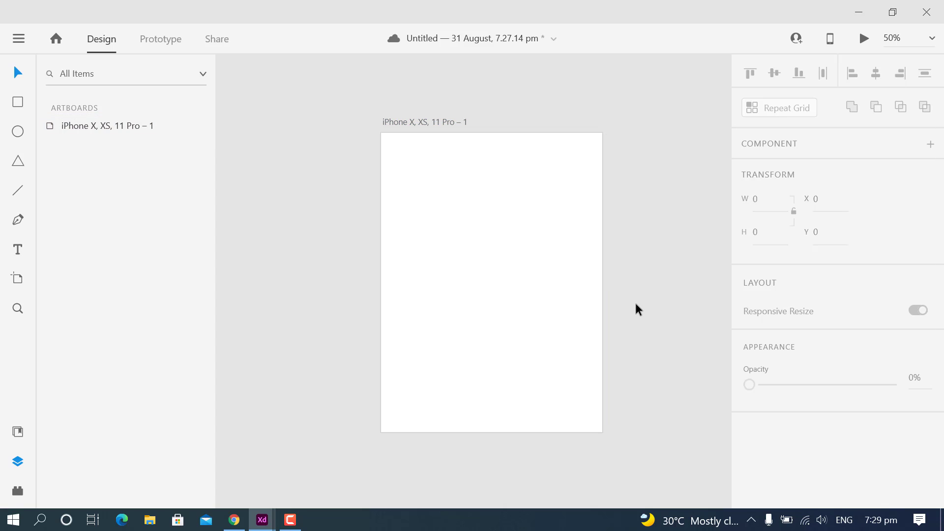
key(ctrl+z)
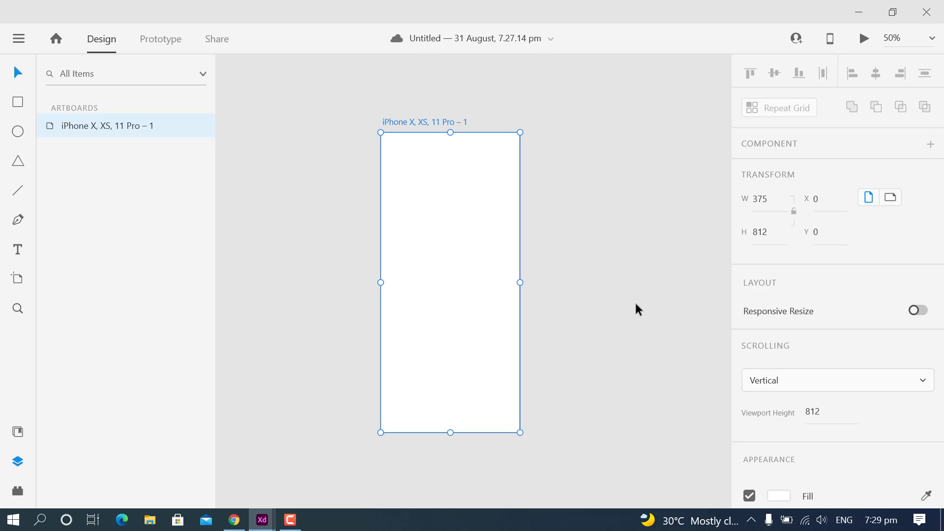
Step: Set the artboard's height to 900 and undo the change
click(774, 232)
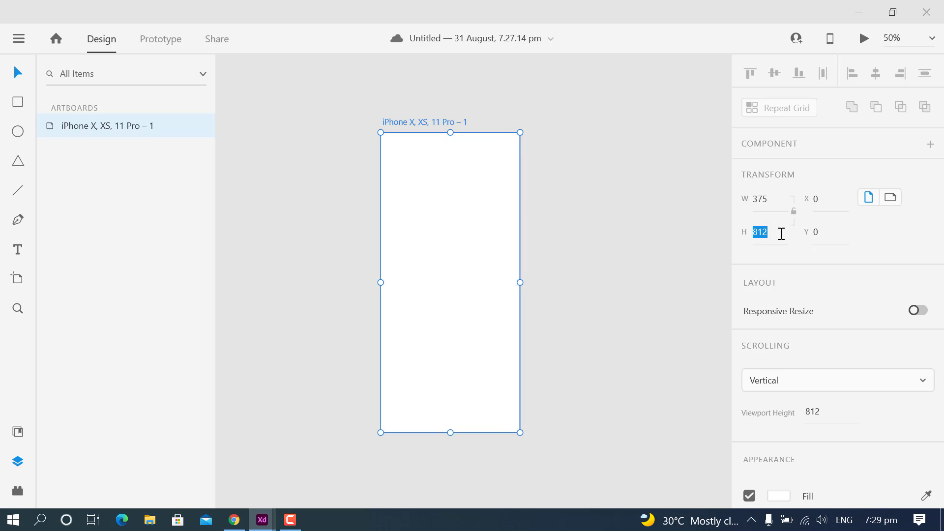
text(900)
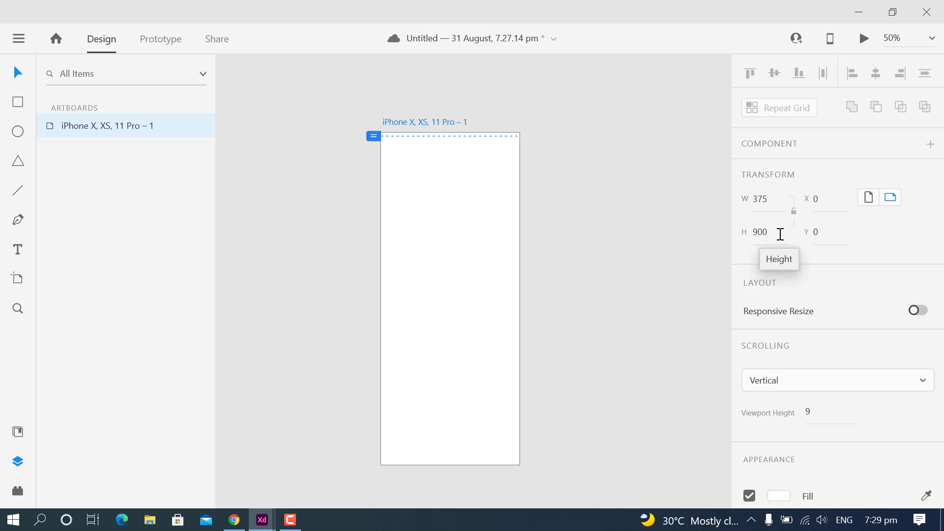
key(Return)
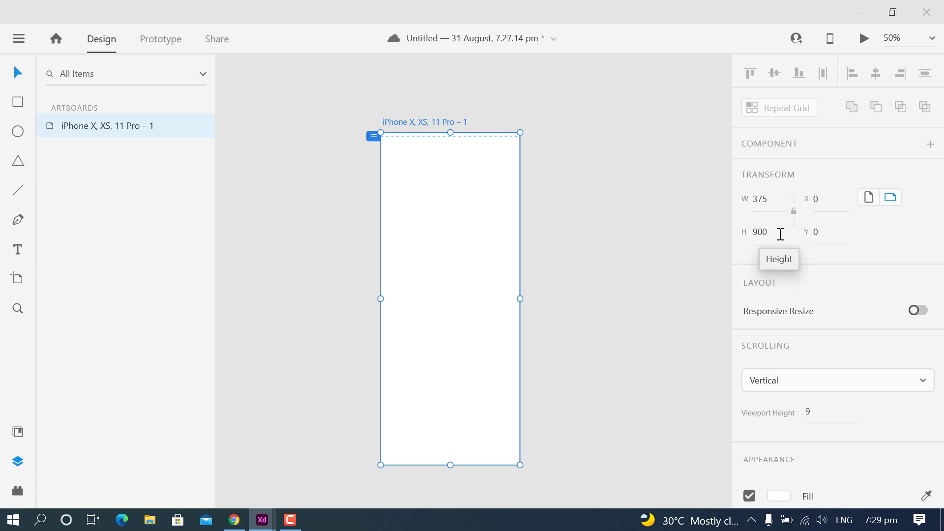
key(ctrl+z)
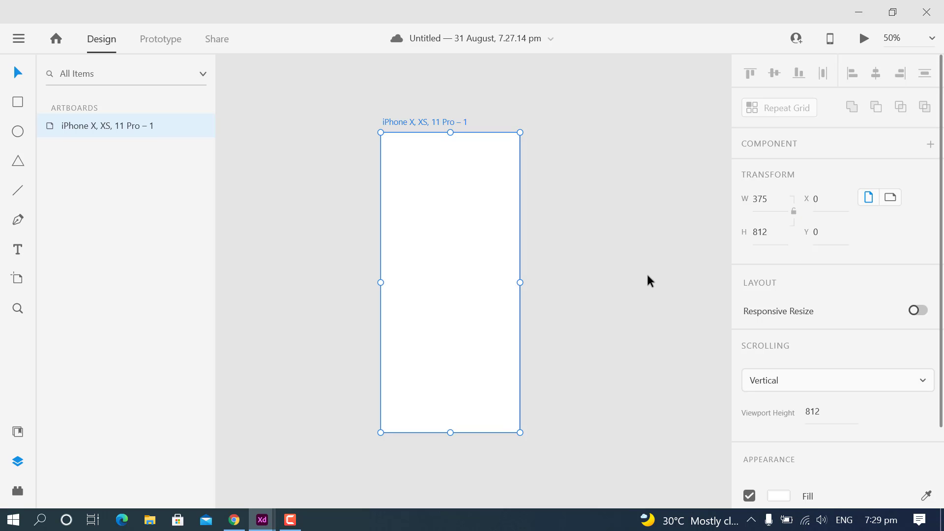
Step: Move the artboard to X position 10 and Y position 10
key(ctrl+equal)
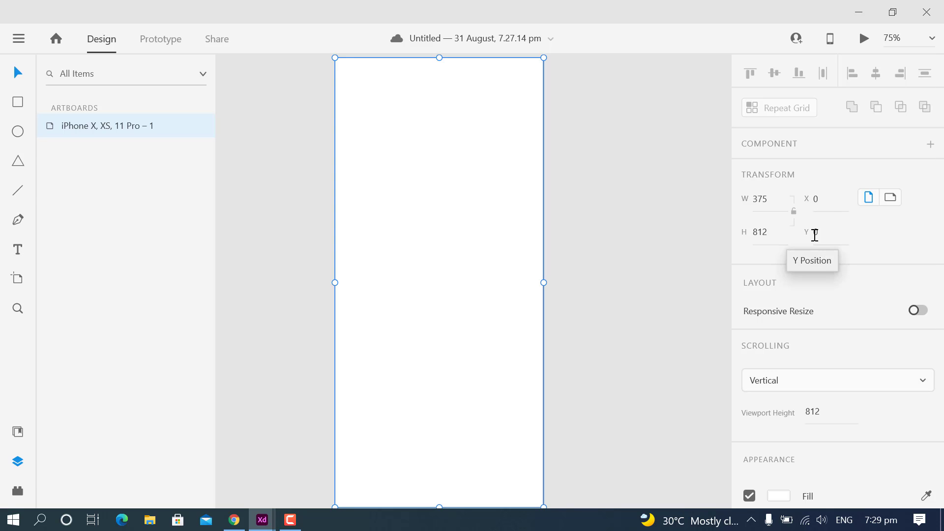
click(820, 197)
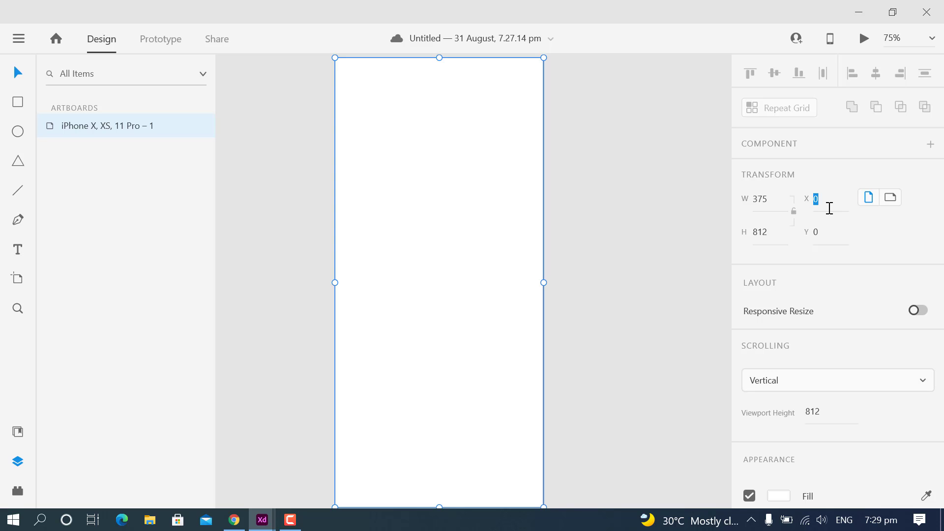
text(10)
key(Return)
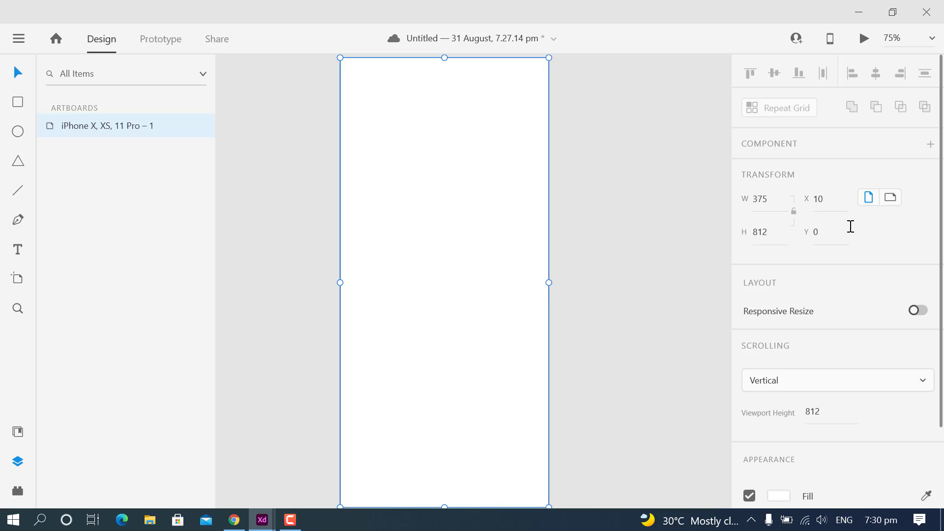
click(824, 231)
text(10)
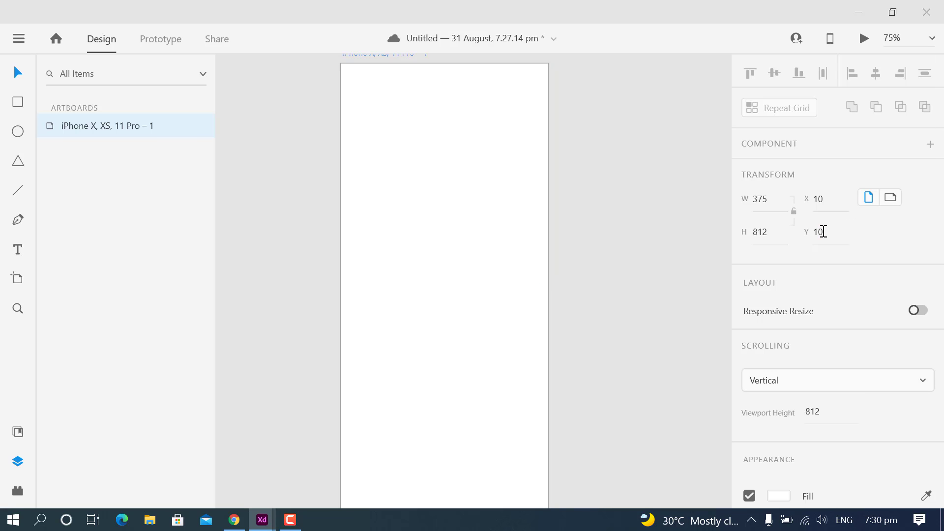
Step: Set the artboard's Y position to 0 and select the artboard again
key(Return)
click(817, 199)
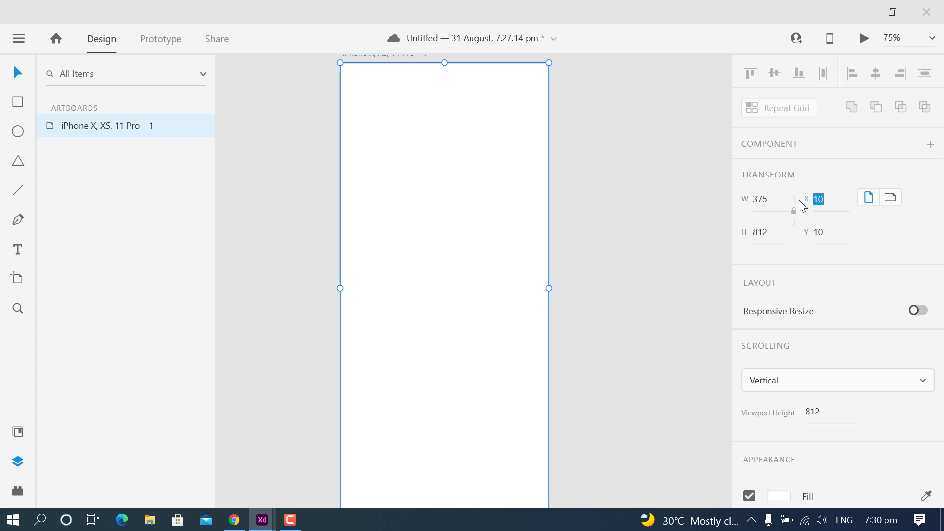
text(0)
key(Return)
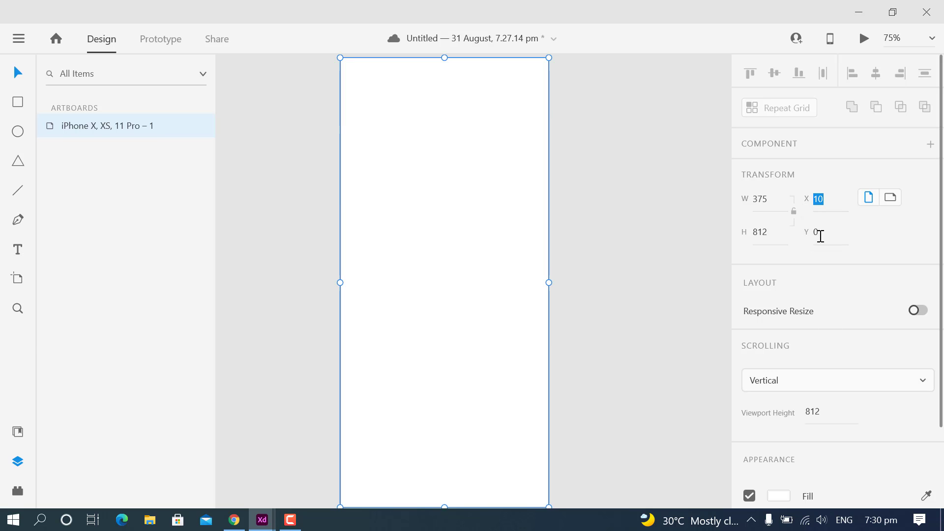
click(617, 344)
scroll(611, 382, down, 1)
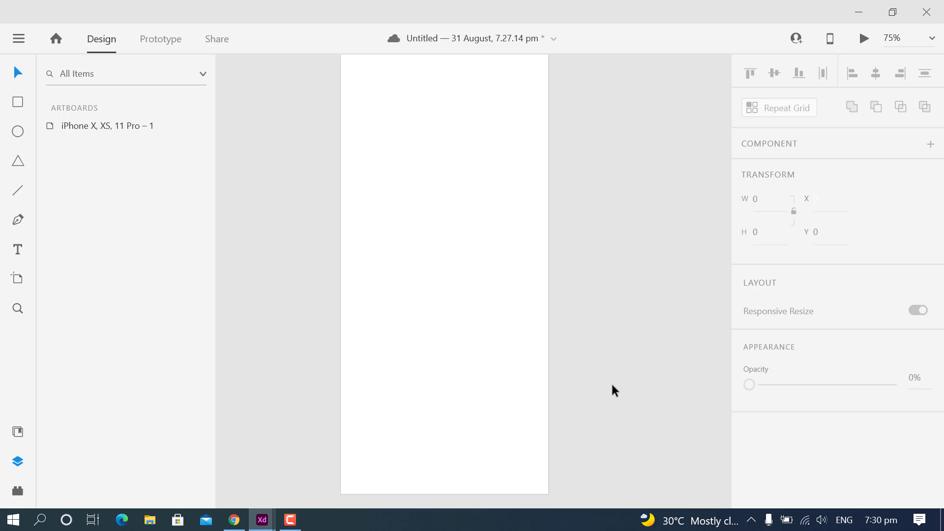
scroll(610, 381, up, 1)
click(520, 351)
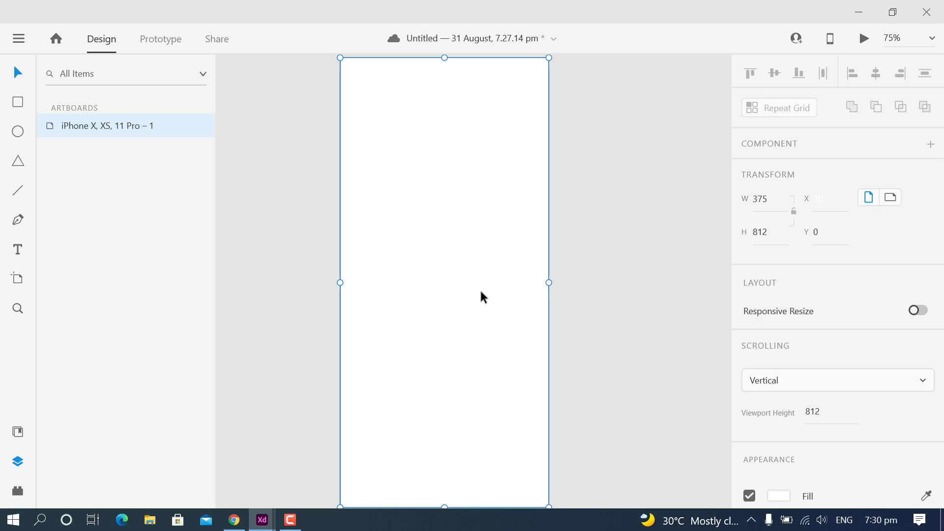
Step: Switch the artboard to landscape orientation and return it to portrait, trying the pair of orientations twice
key(ctrl+minus)
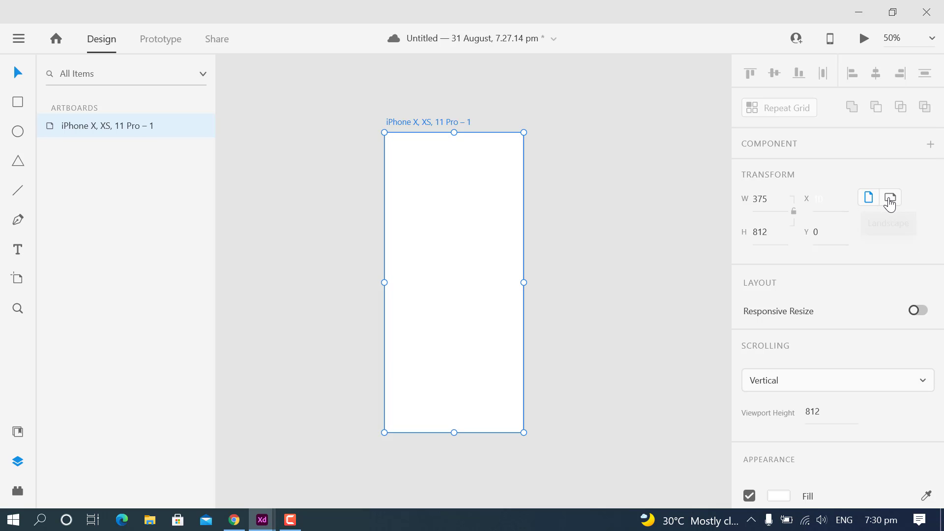
click(889, 199)
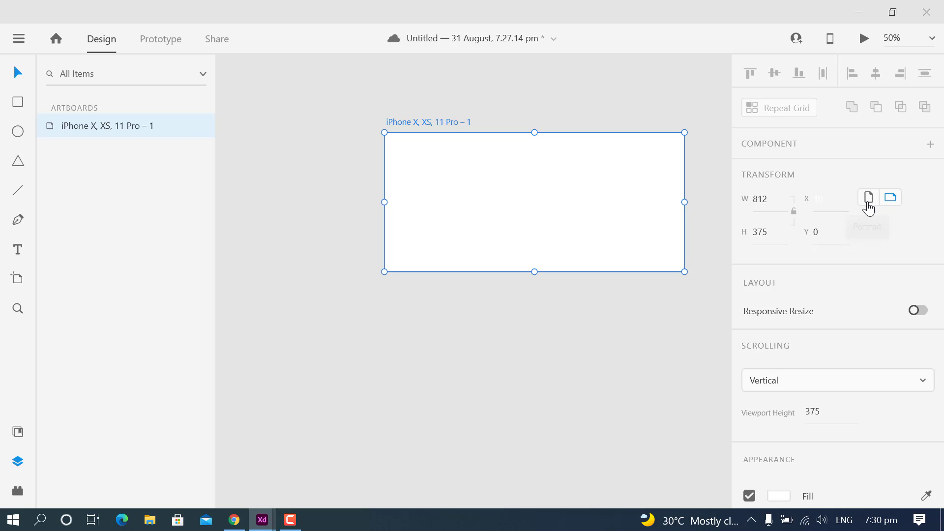
click(867, 205)
click(889, 202)
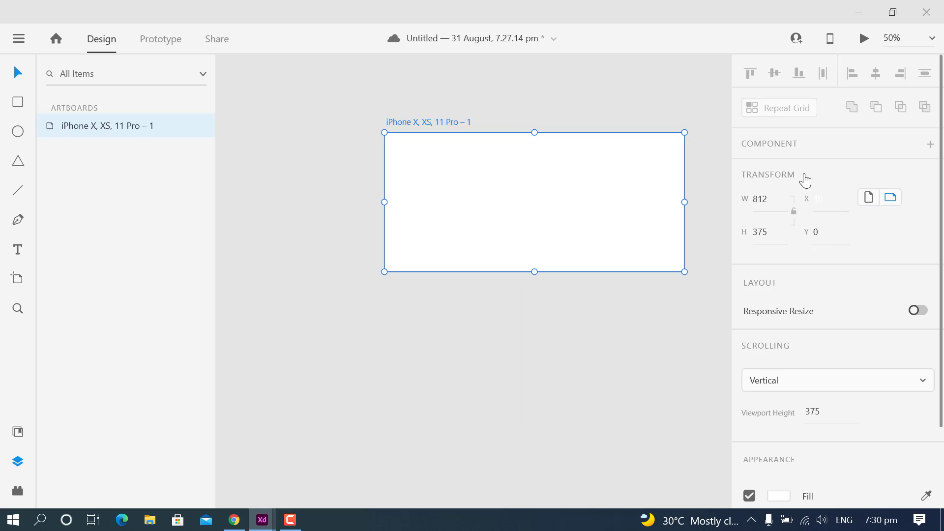
click(868, 209)
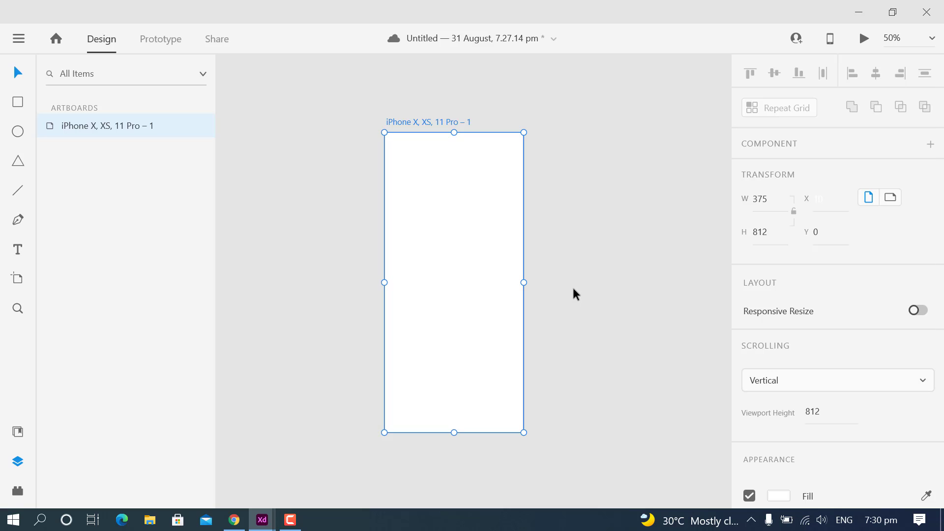
Step: Change the artboard's scrolling to None and set it back to Vertical
key(ctrl+equal)
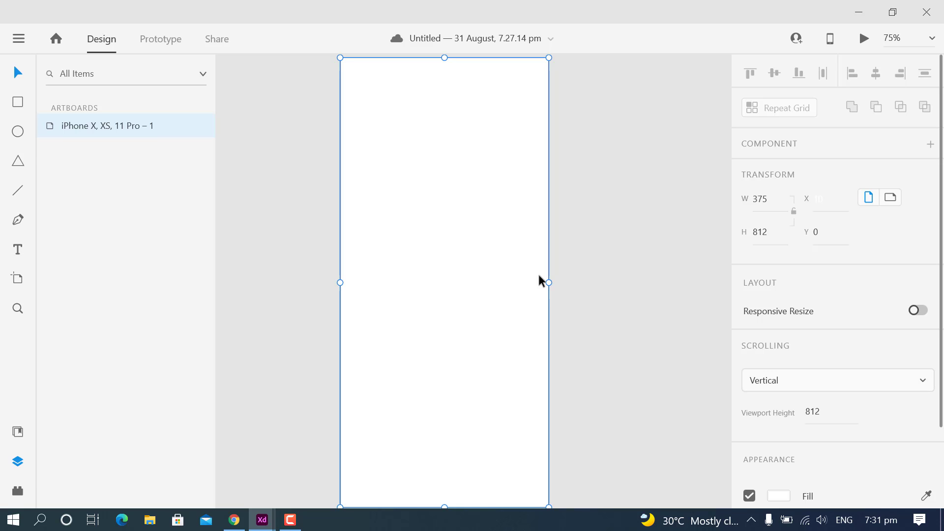
click(792, 386)
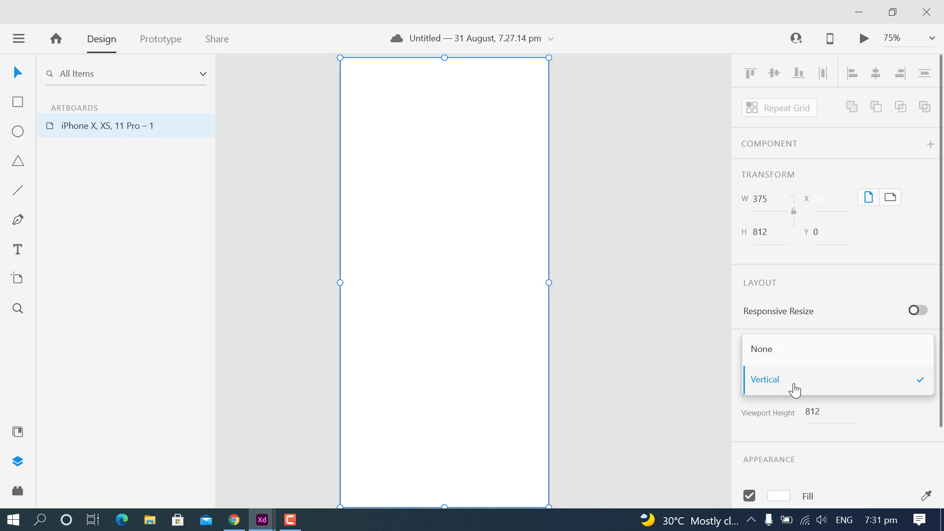
click(792, 354)
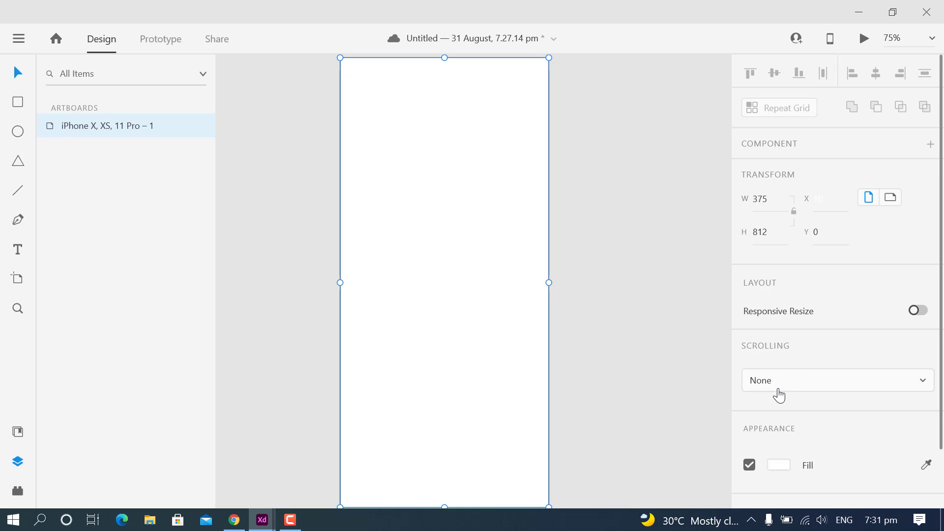
click(777, 386)
click(775, 411)
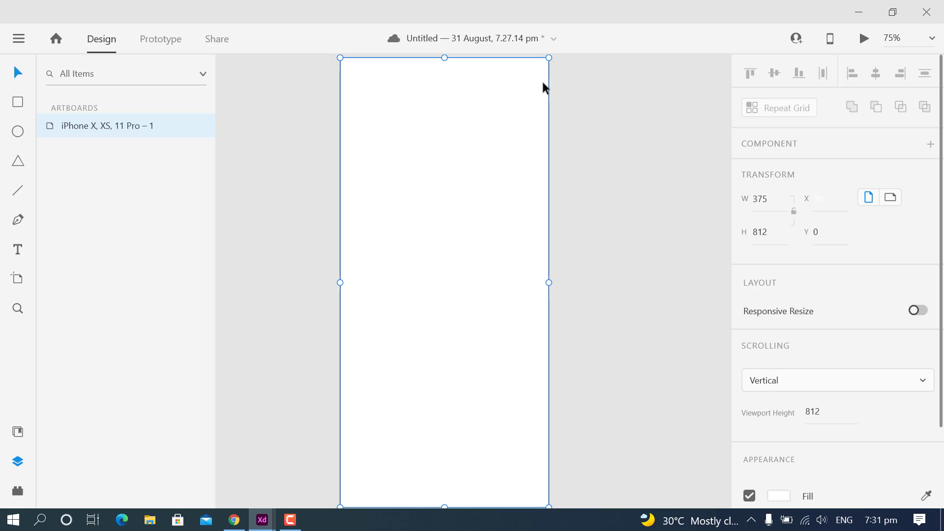
Step: Fill the artboard with the solid muted blue #4D7280
scroll(843, 381, down, 3)
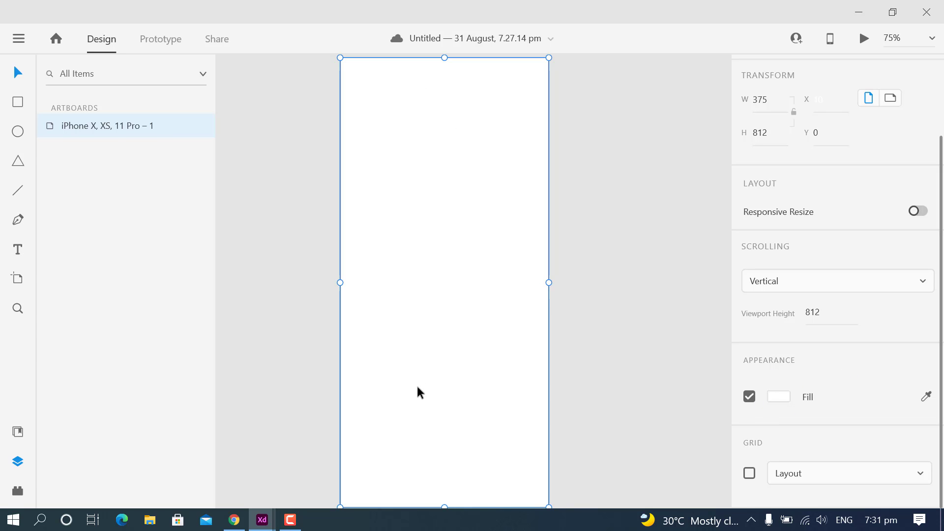
click(774, 399)
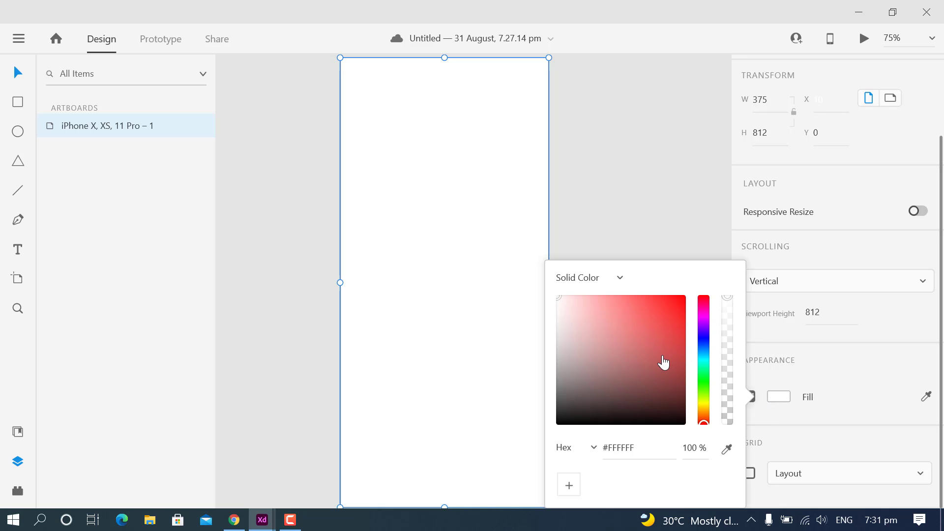
mouse_move(674, 309)
mouse_down()
mouse_move(664, 359)
mouse_move(608, 366)
mouse_move(601, 341)
mouse_move(617, 392)
mouse_move(703, 363)
mouse_move(676, 301)
mouse_move(666, 320)
mouse_move(630, 309)
mouse_move(628, 350)
mouse_move(608, 360)
mouse_up()
click(625, 194)
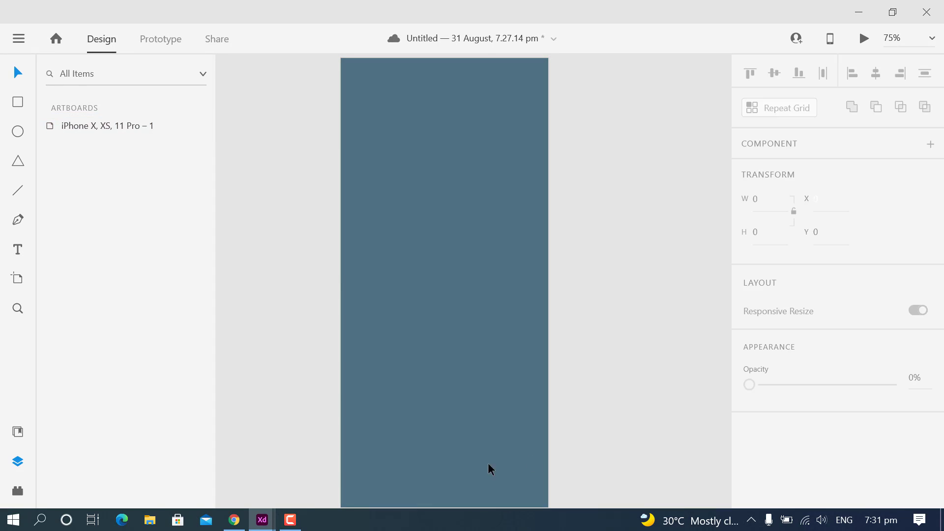
Step: Toggle the artboard's blue fill off and on several times, ending with the fill off
click(382, 297)
scroll(852, 418, down, 3)
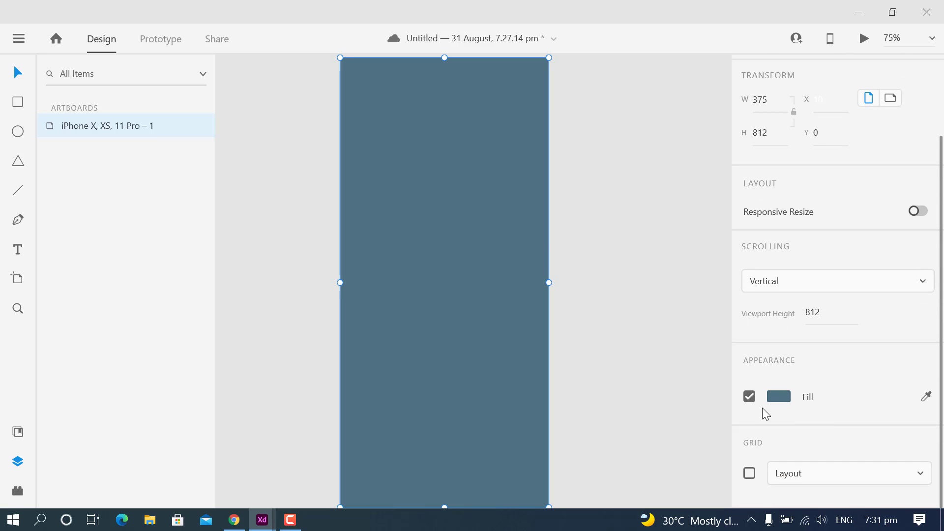
click(749, 396)
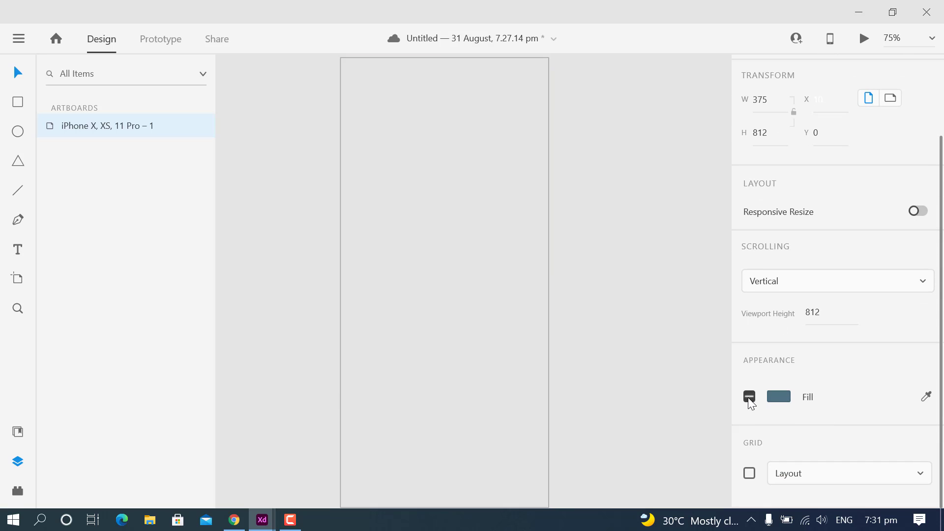
click(749, 397)
click(748, 396)
click(488, 124)
click(749, 397)
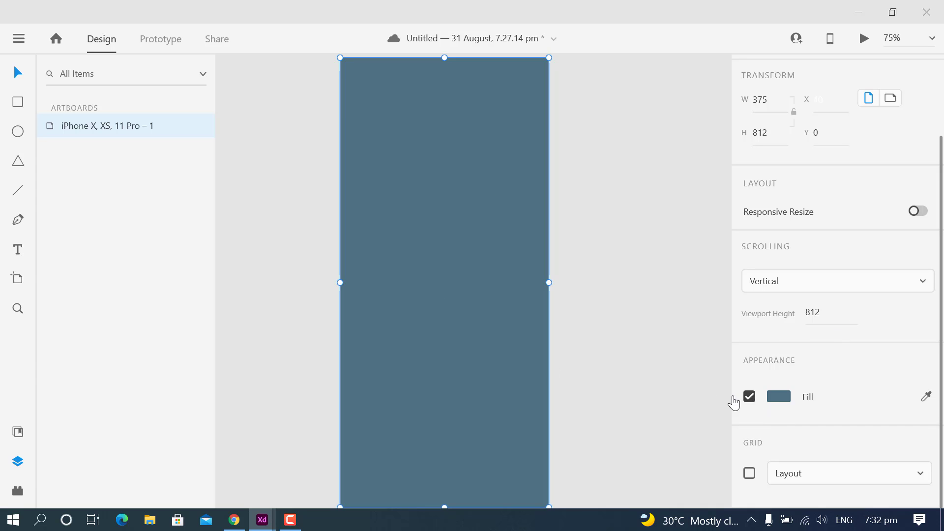
click(746, 401)
Step: Change the artboard's fill colour back to solid white
click(779, 396)
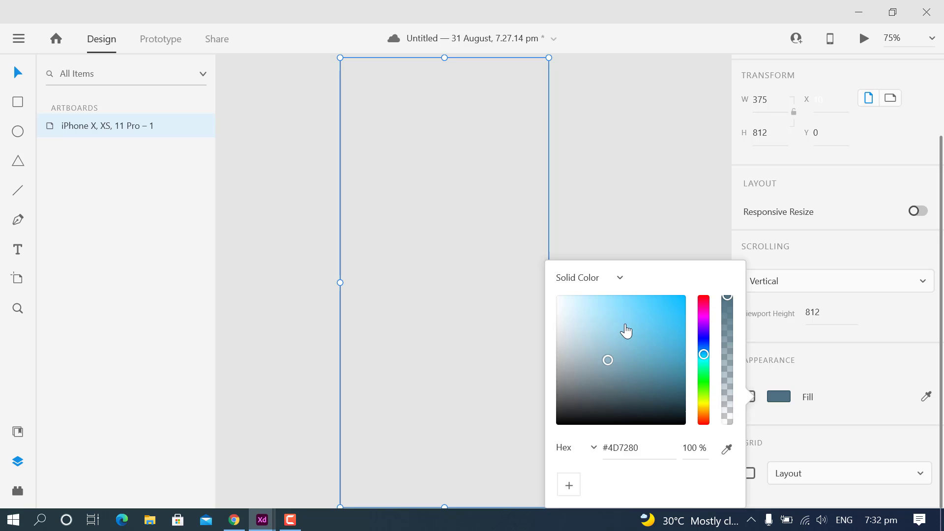
drag(573, 317, 552, 285)
click(598, 223)
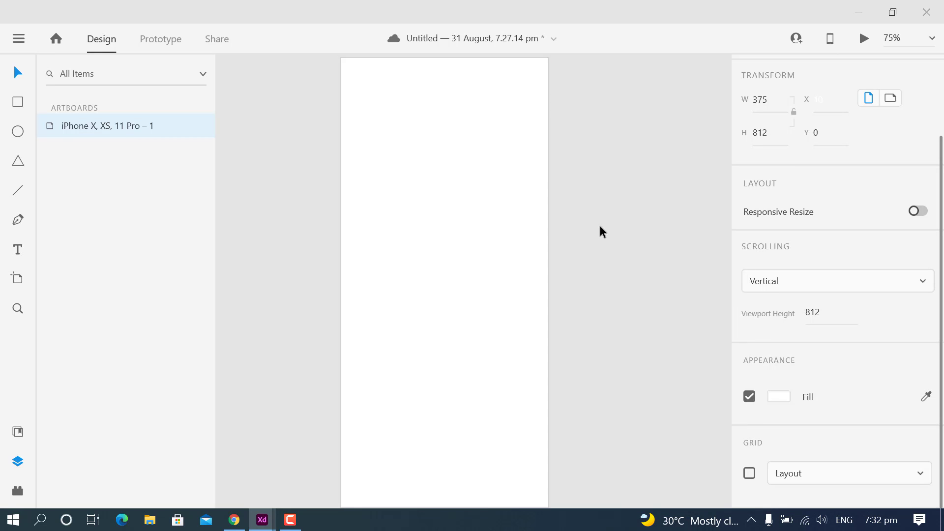
Step: Try to sample a new fill colour for the artboard with the eyedropper
click(446, 335)
scroll(821, 429, down, 2)
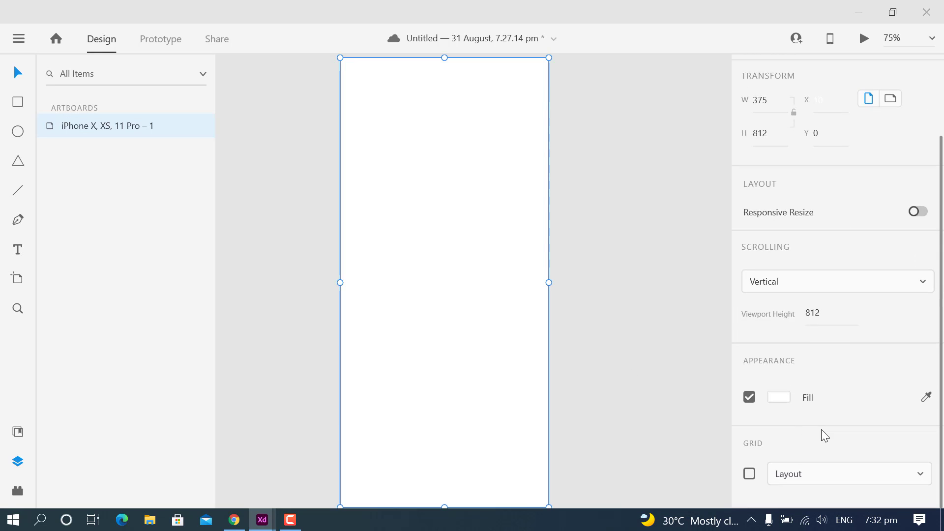
click(927, 397)
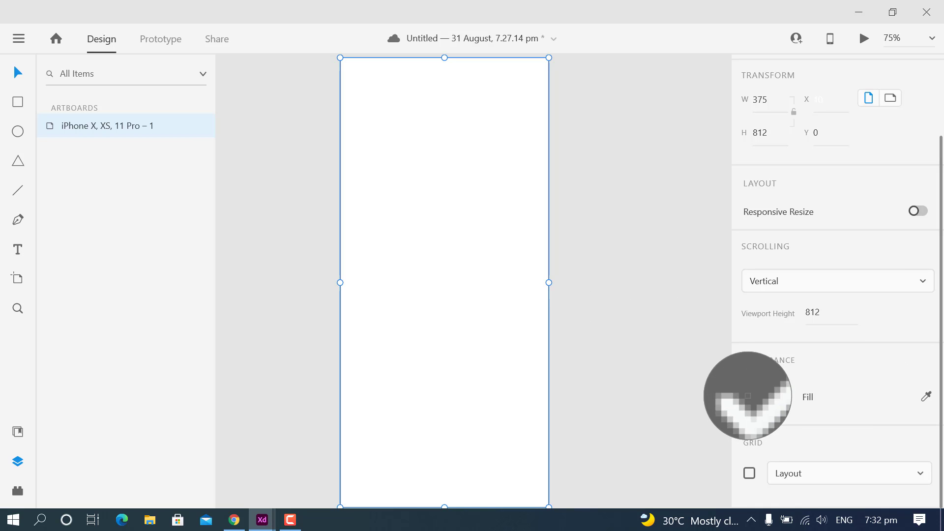
click(748, 391)
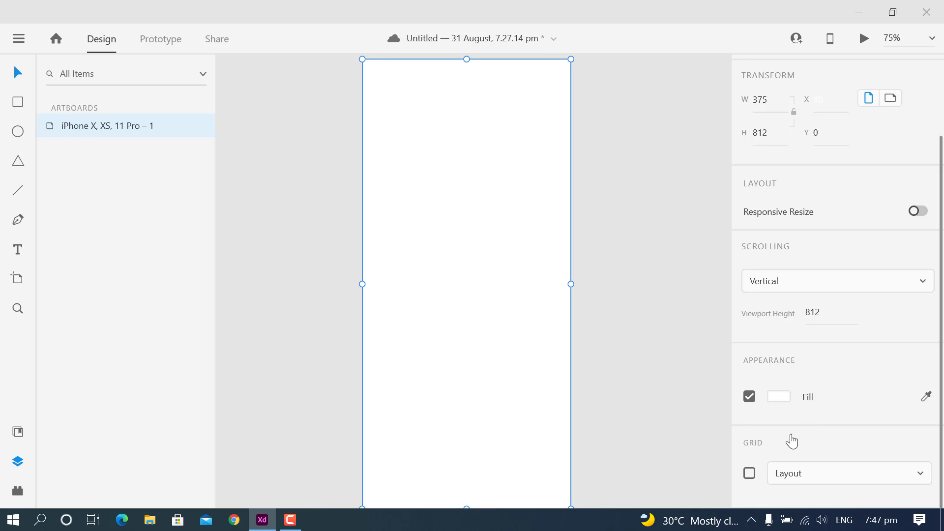
Step: Turn on the artboard's grid, view the available grid types and keep Layout
click(750, 475)
scroll(826, 442, down, 4)
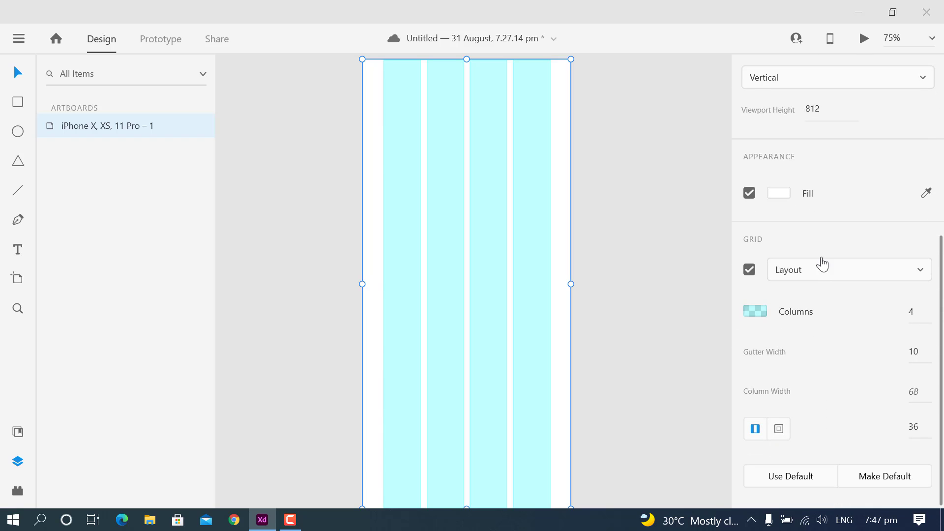
click(822, 274)
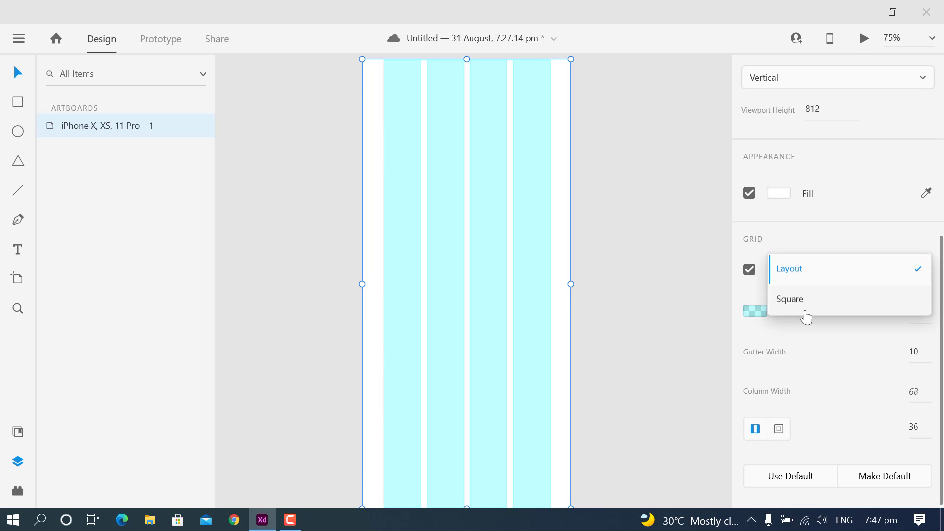
click(826, 274)
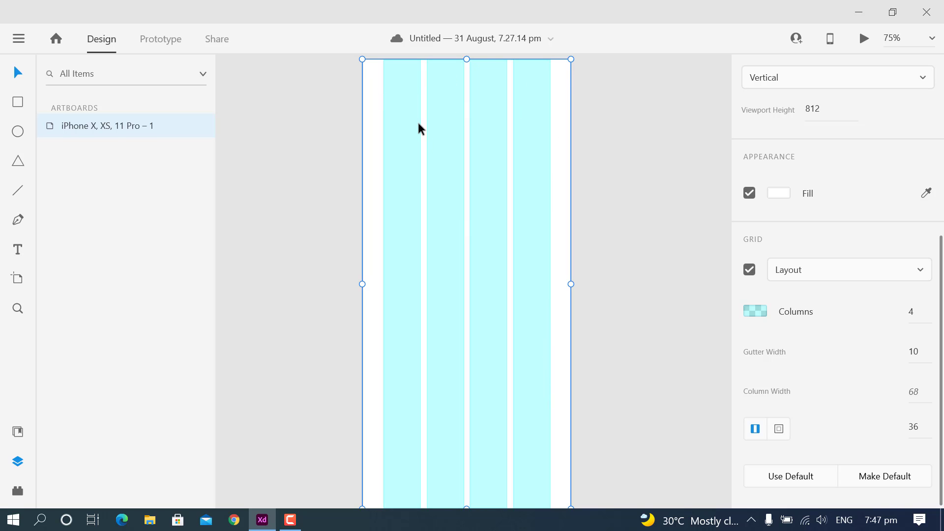
Step: Draw a rectangle across the first two grid columns near the artboard's upper edge and fill it with dark red #581313
click(18, 102)
drag(383, 82, 463, 104)
drag(462, 104, 463, 104)
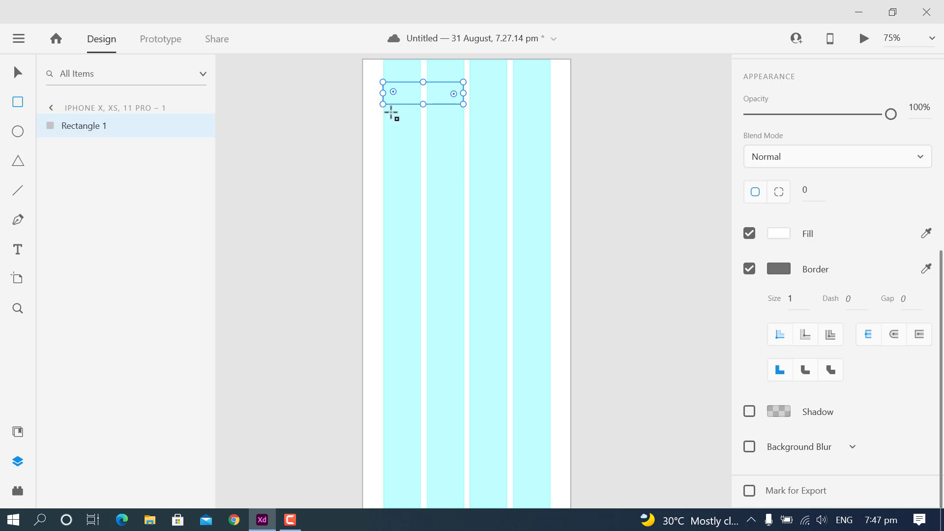
click(779, 233)
drag(653, 260, 659, 228)
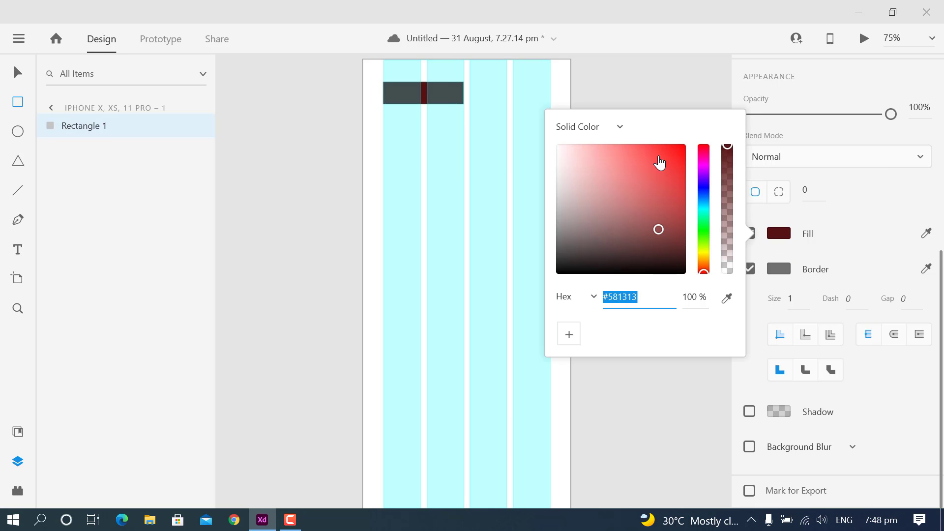
click(627, 98)
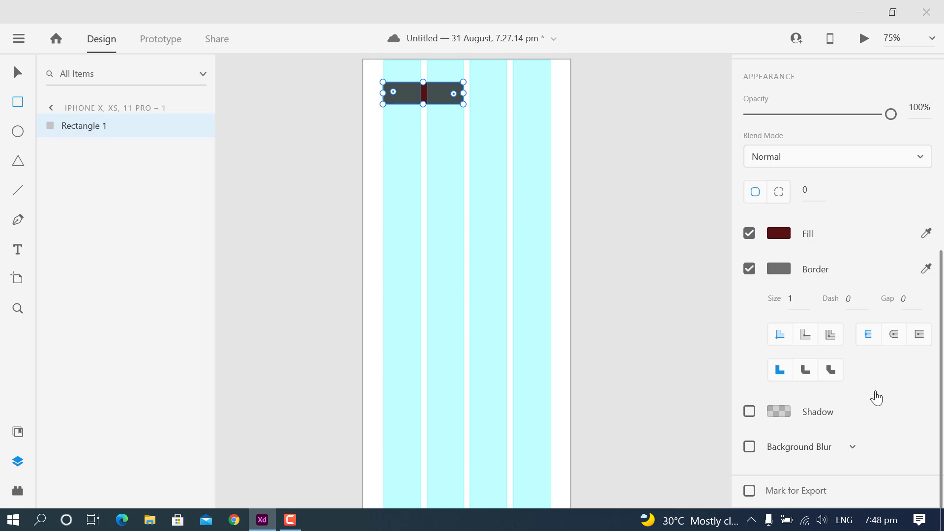
Step: Undo the rectangle's red fill and the rectangle itself
scroll(766, 380, down, 2)
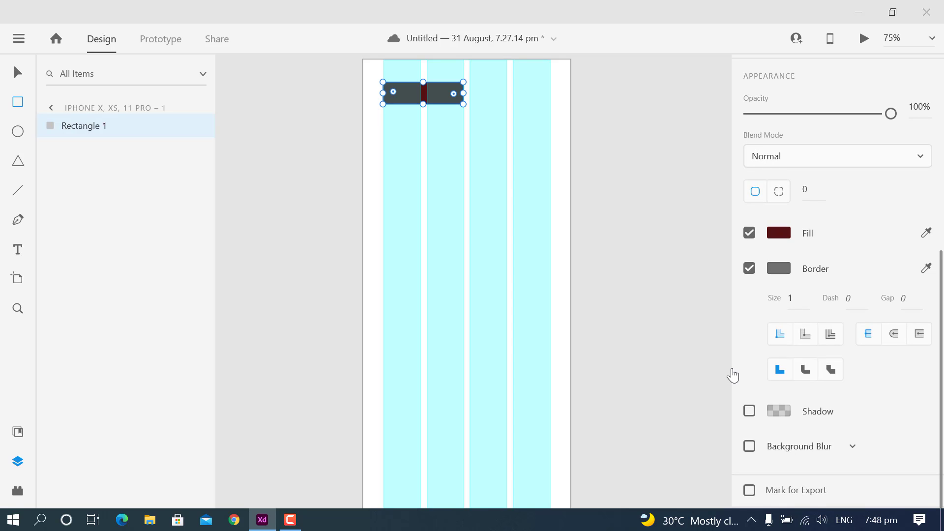
key(ctrl+z)
key(ctrl+z)
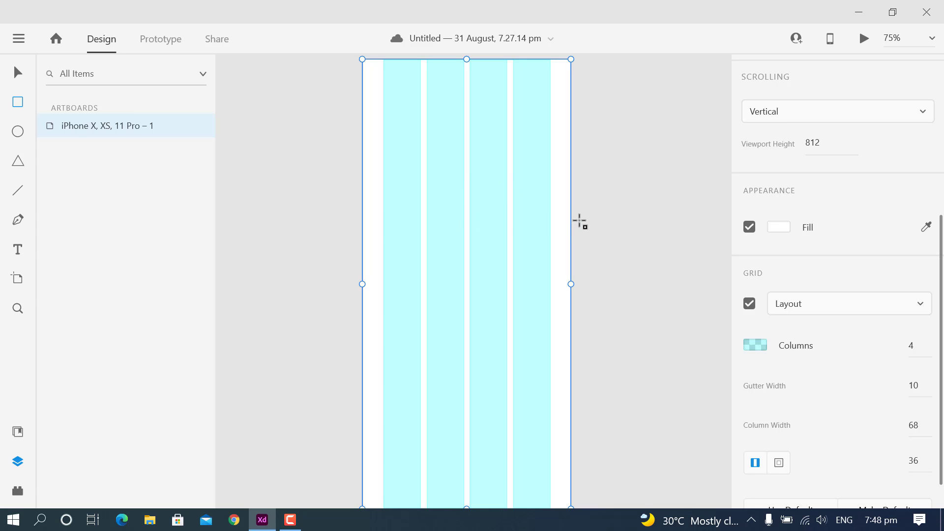
Step: Change the layout grid's column colour to light cyan #00E8FF at 13% opacity
click(759, 347)
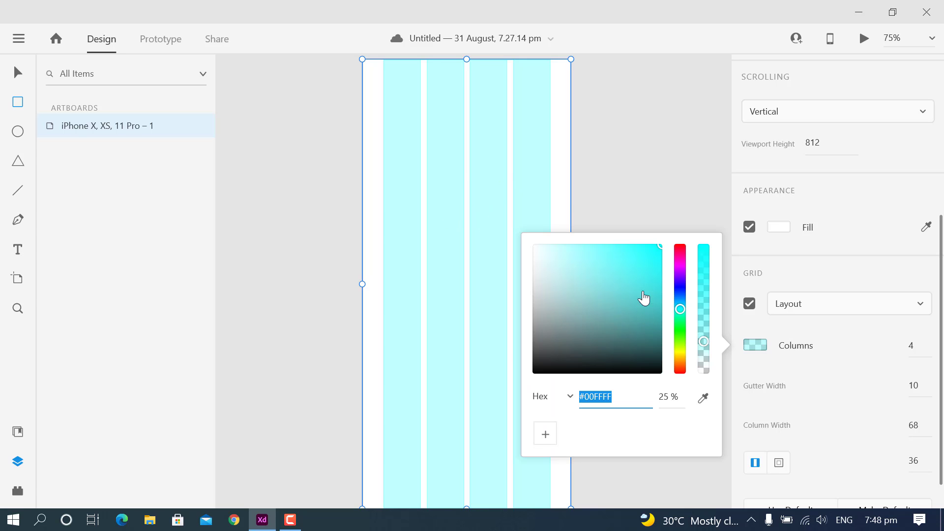
drag(680, 310, 679, 249)
mouse_move(682, 301)
mouse_down()
mouse_move(681, 324)
mouse_move(680, 312)
mouse_up()
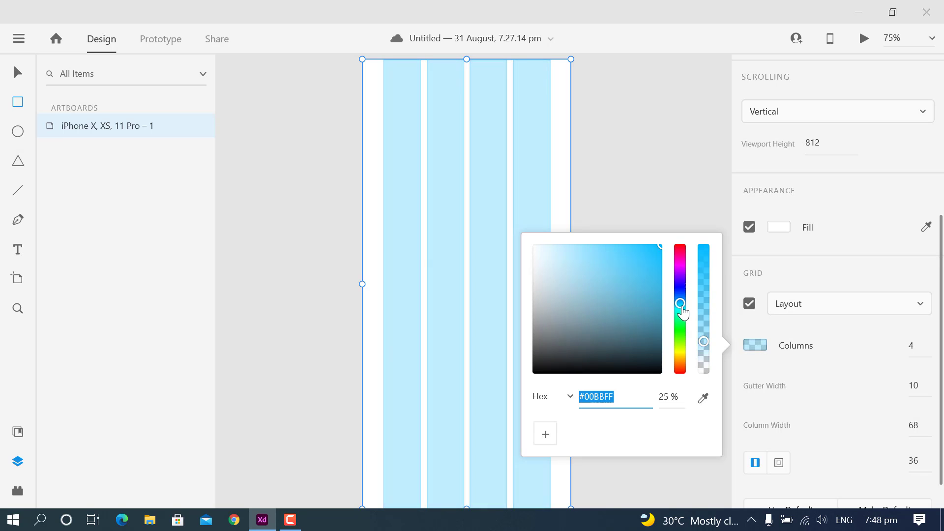
mouse_move(704, 345)
mouse_down()
mouse_move(705, 364)
mouse_move(702, 245)
mouse_move(707, 361)
mouse_up()
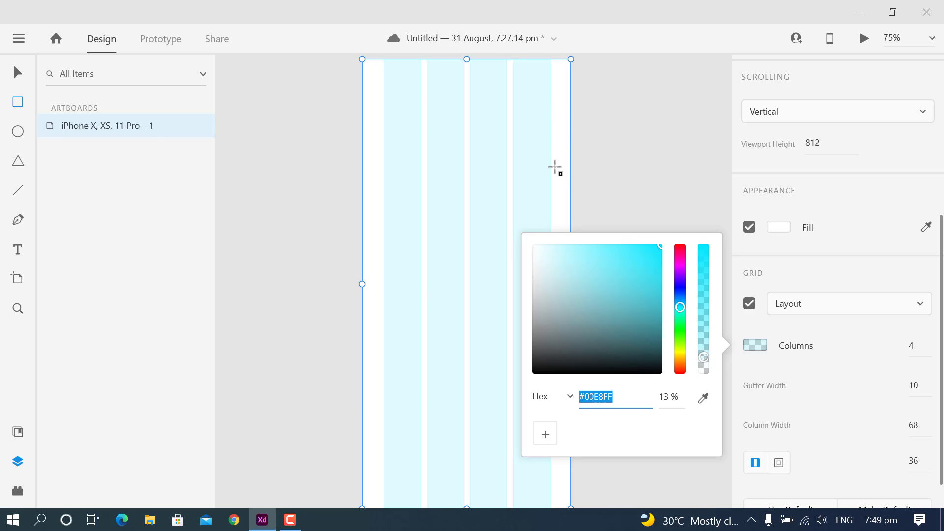
click(674, 196)
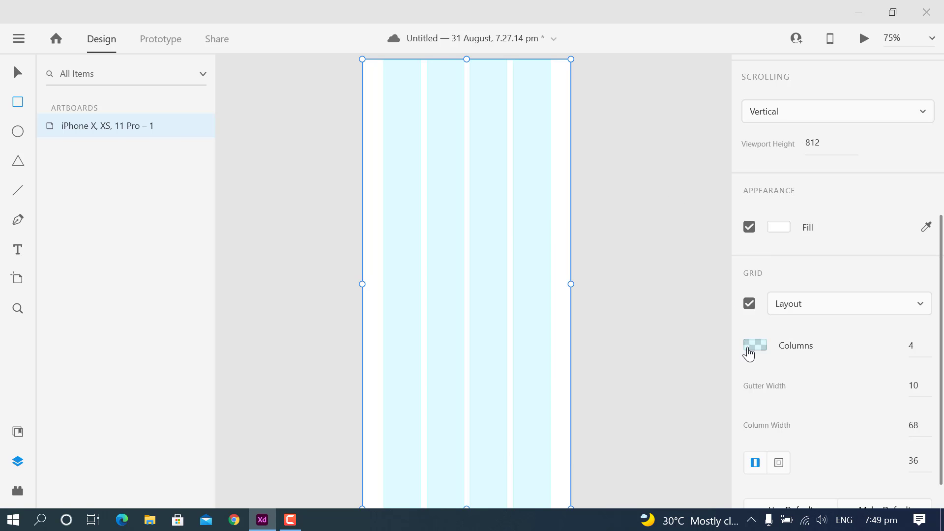
Step: Raise the layout grid's column count to 10
scroll(818, 364, down, 1)
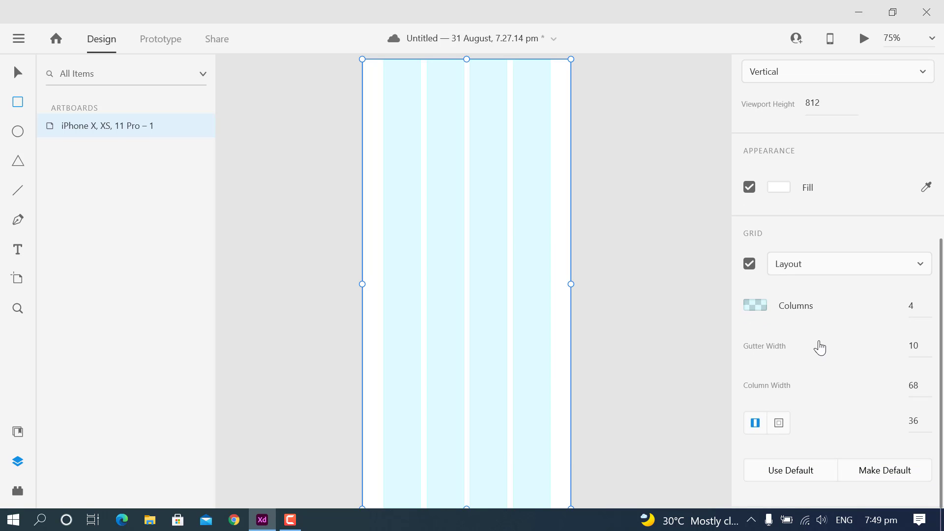
click(919, 308)
key(Up)
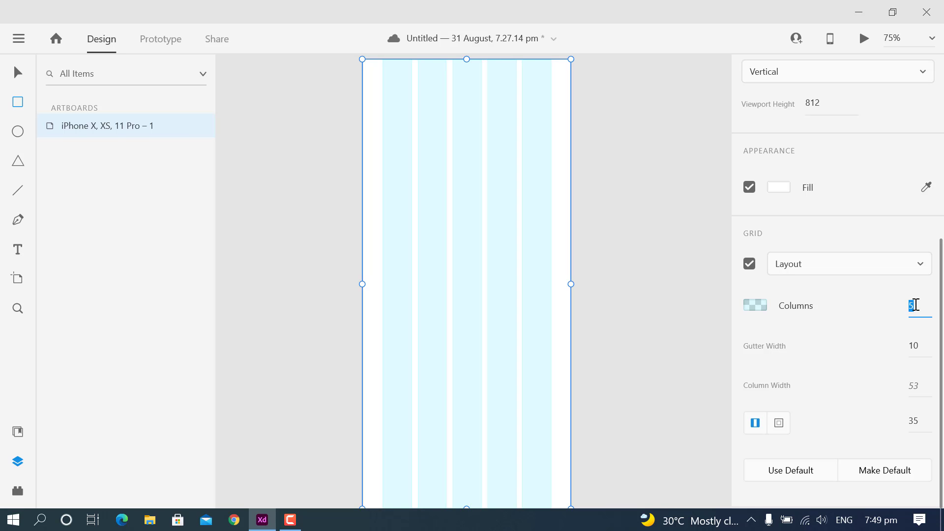
key(Up)
key(Up)
key(Up)
key(Up)
key(Up)
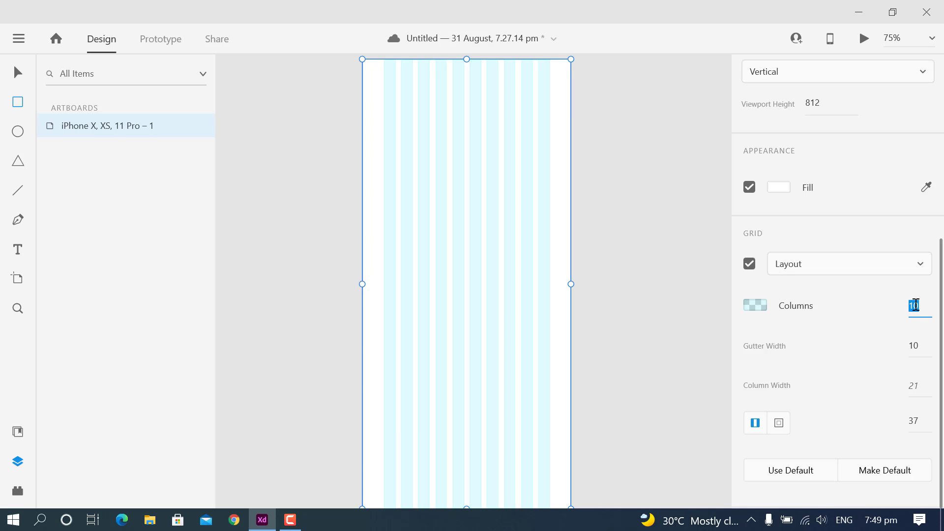
Step: Reduce the layout grid's column count to 4
key(Down)
key(Down)
key(Down)
key(Down)
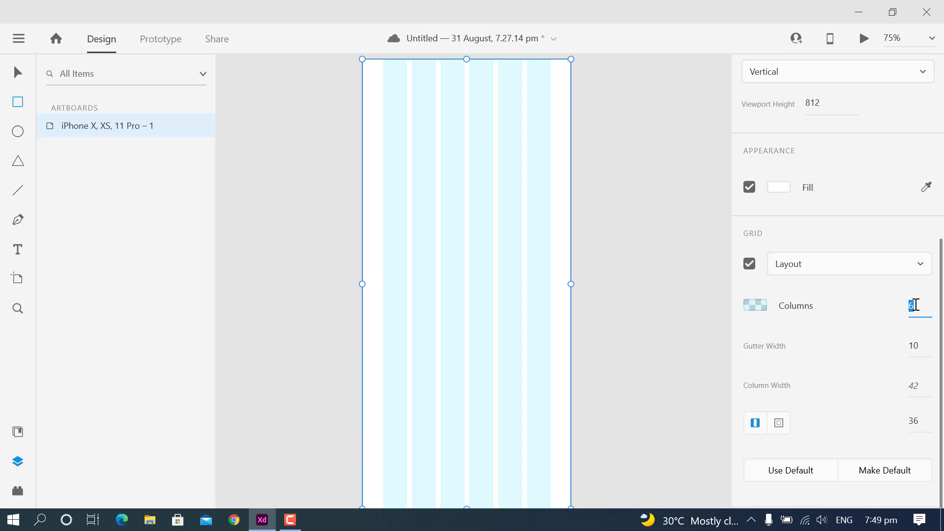
key(Down)
key(Down)
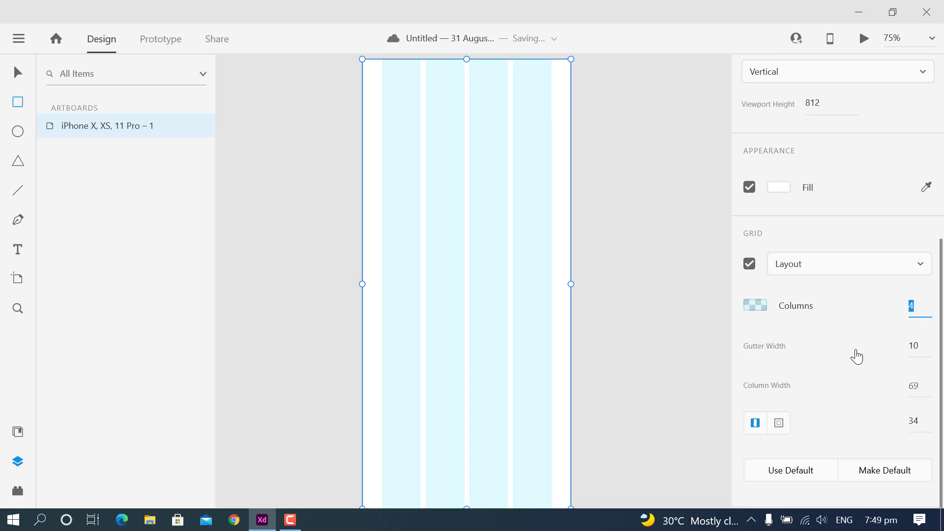
Step: Increase the opacity of the layout grid's light cyan column colour so the columns look stronger
click(929, 348)
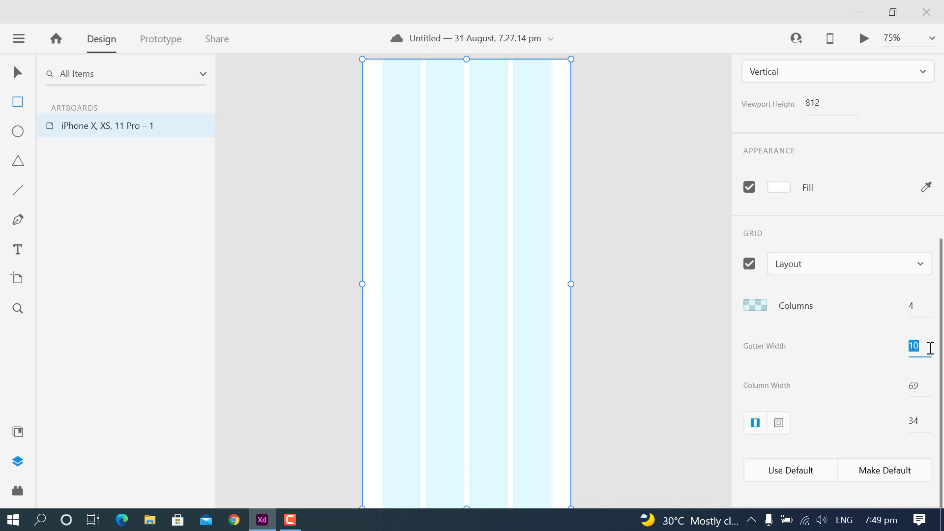
click(751, 309)
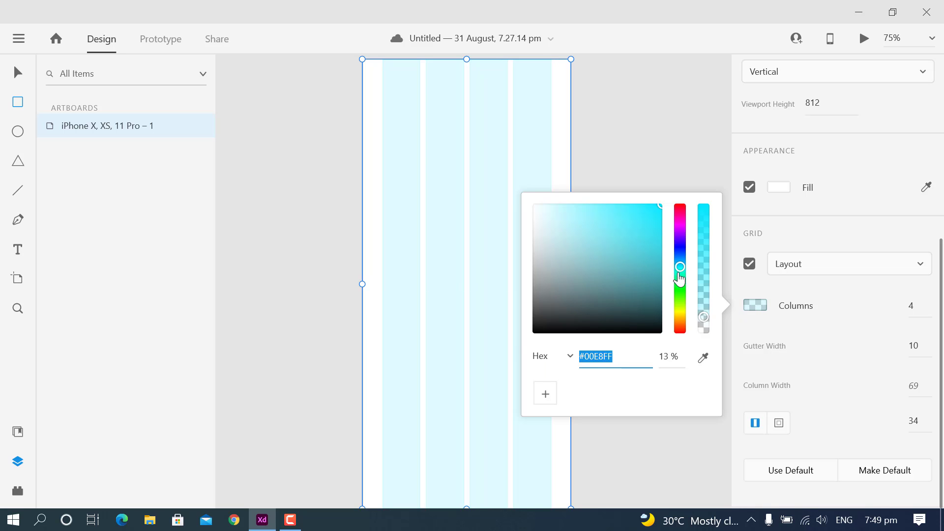
mouse_move(705, 317)
mouse_down()
mouse_move(704, 278)
mouse_move(703, 315)
mouse_up()
click(686, 172)
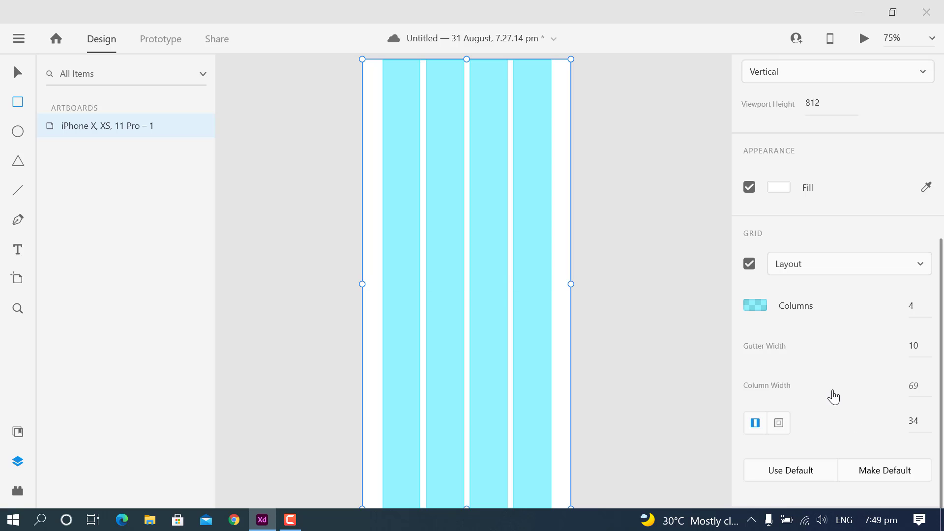
Step: Widen the gutters between the layout grid's columns to 26
click(917, 345)
key(Up)
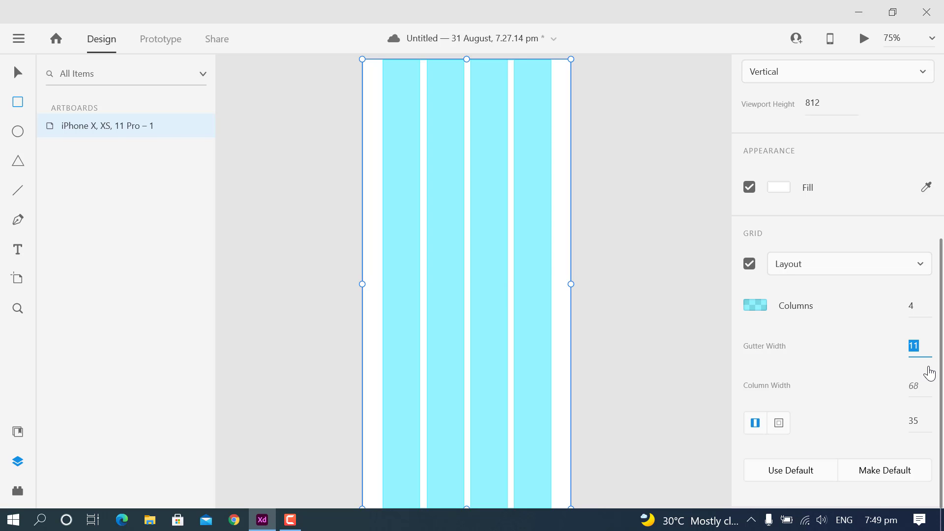
key(Up)
key(Up)
key(Up)
key(Up)
key(Up)
key(Up)
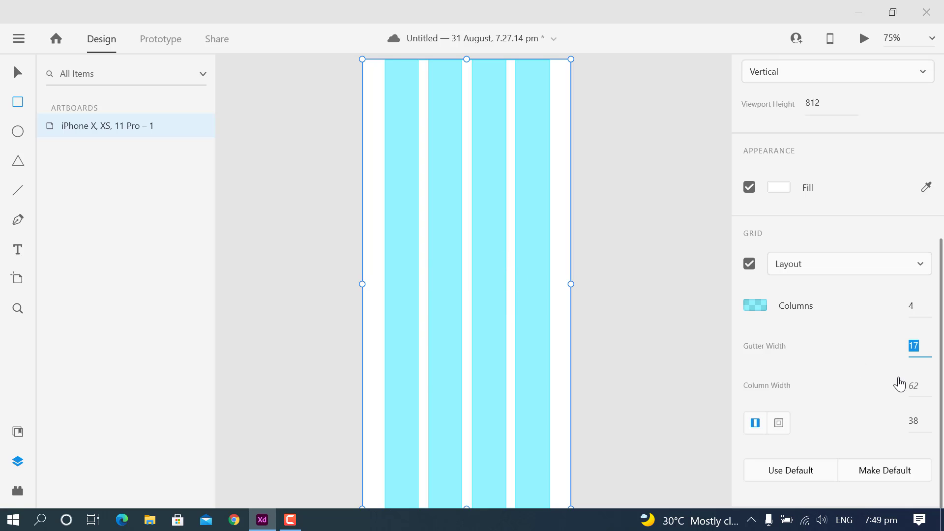
key(Up)
key(Up)
key(Up)
key(Up)
key(Up)
key(Up)
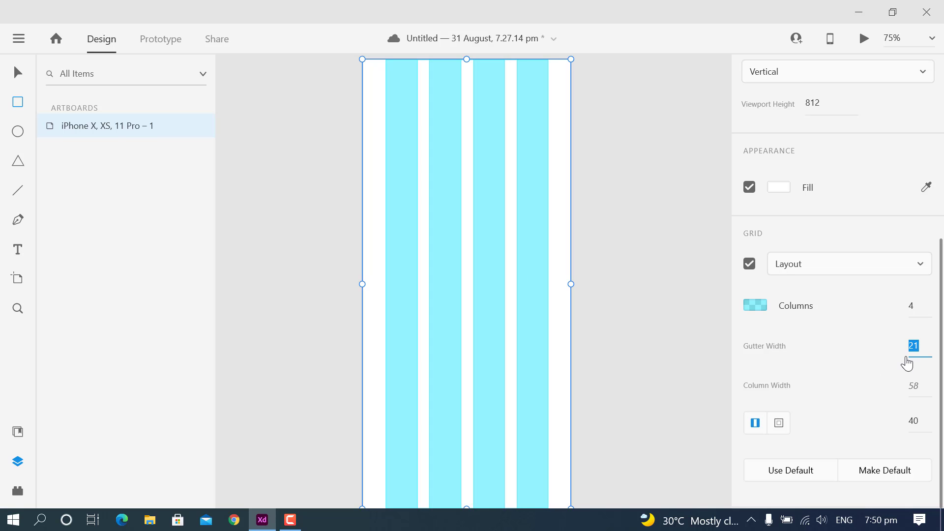
key(Up)
key(Up)
key(Down)
key(Down)
key(Down)
key(Down)
key(Down)
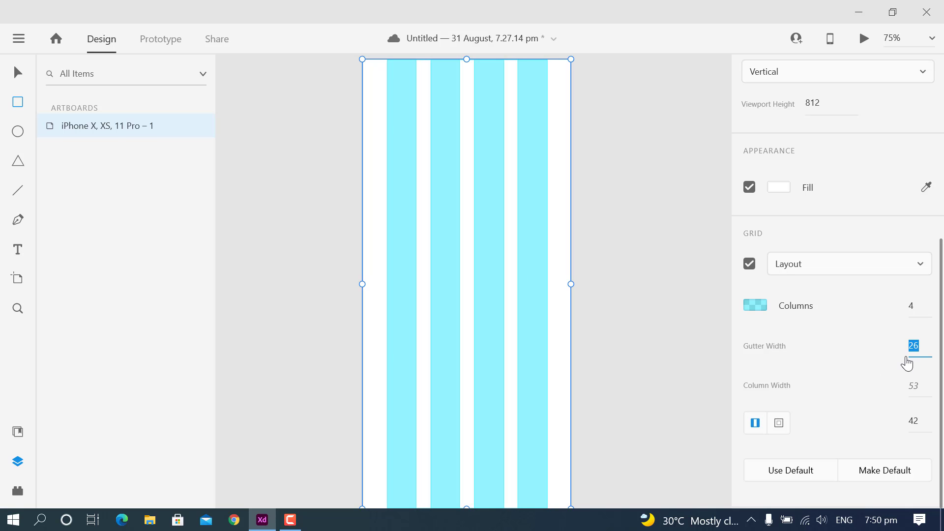
Step: Reduce the layout grid's gutter width to 0 so the columns touch each other
key(Down)
key(Down)
key(Down)
key(Down)
key(Down)
key(Down)
key(Down)
key(Down)
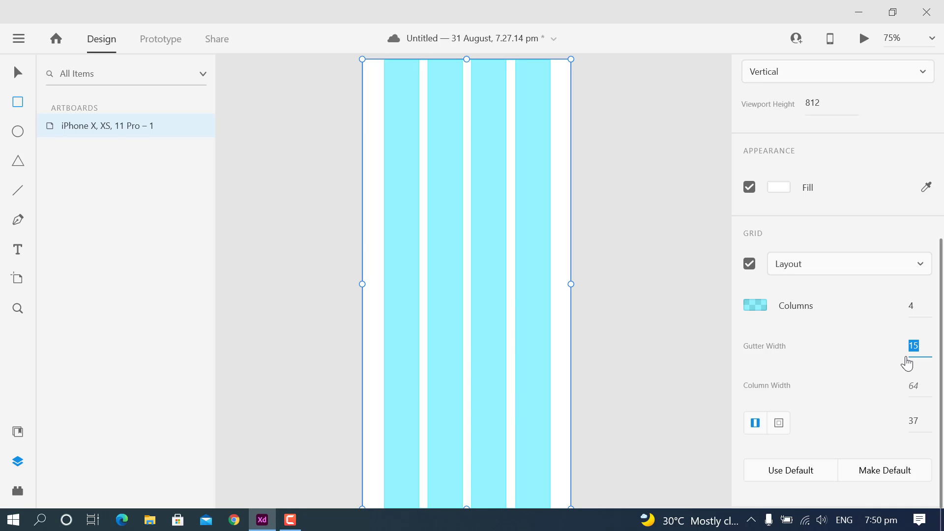
key(Down)
key(Down)
key(Down)
key(Down)
key(Down)
key(Down)
key(Down)
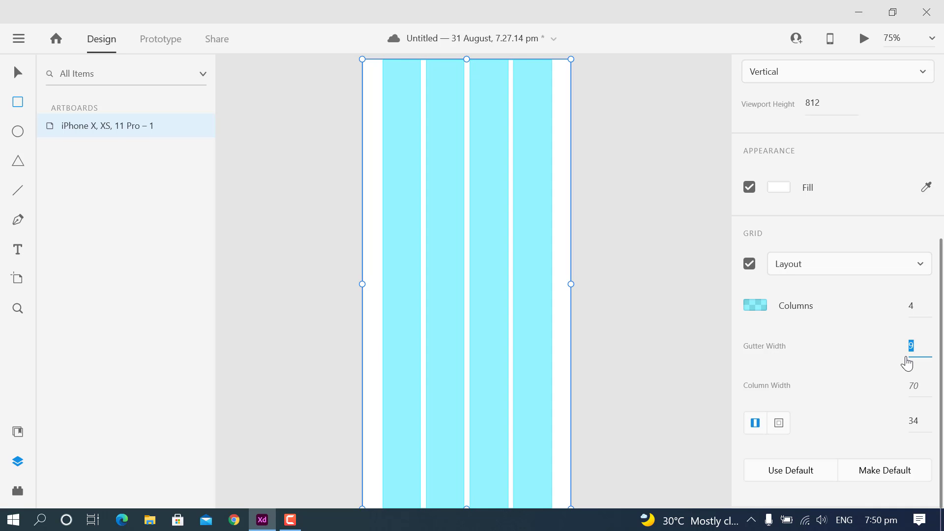
key(Down)
key(Down)
key(Down)
key(Down)
key(Down)
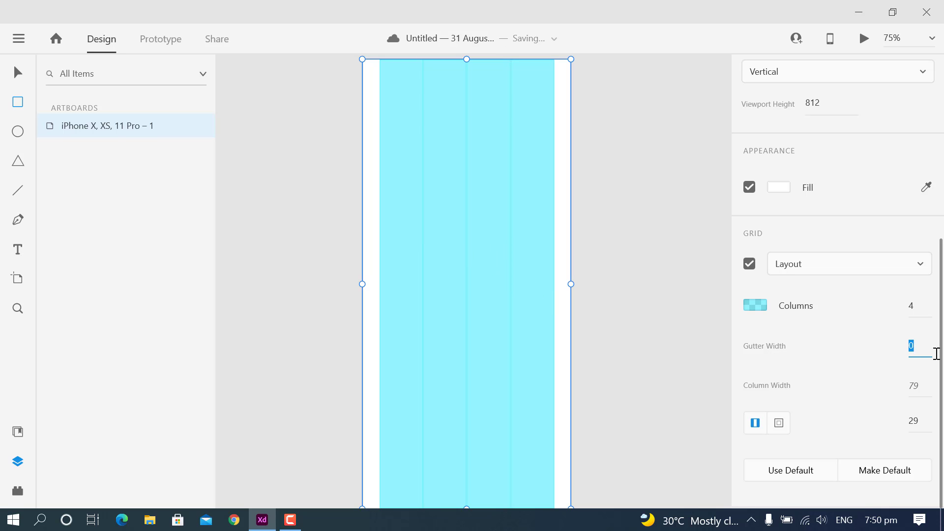
Step: Raise the layout grid's gutter width to 16 and restore the grid's default settings
key(Up)
key(Up)
key(Up)
key(Up)
key(Up)
key(Up)
key(Up)
key(Up)
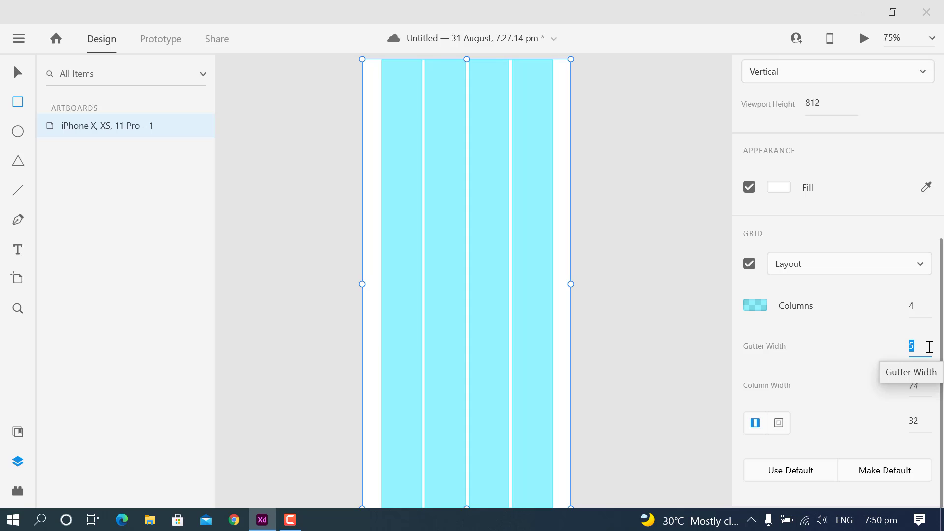
key(Up)
key(Up)
key(Up)
key(Up)
key(Up)
key(Up)
key(Up)
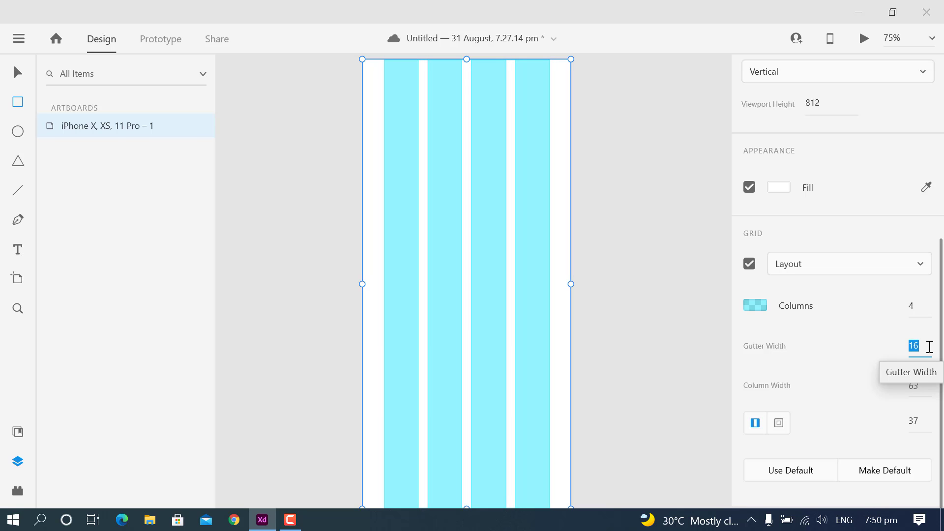
click(794, 480)
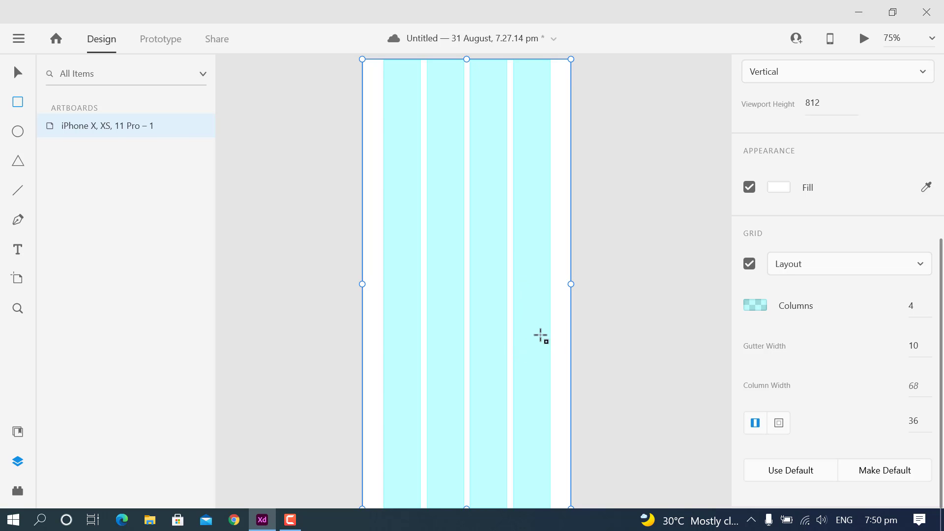
Step: Raise the layout grid's column width to 93 so the columns fill the artboard's full width
click(926, 387)
key(Up)
key(Up)
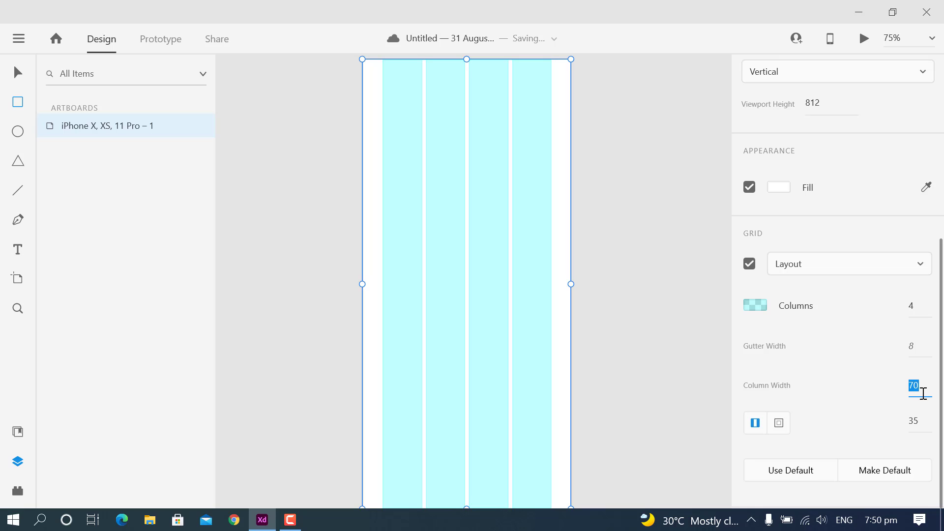
key(Up)
key(Up)
key(Up)
key(Up)
key(Up)
key(Up)
key(Up)
key(Up)
key(Up)
key(Up)
key(Up)
key(Up)
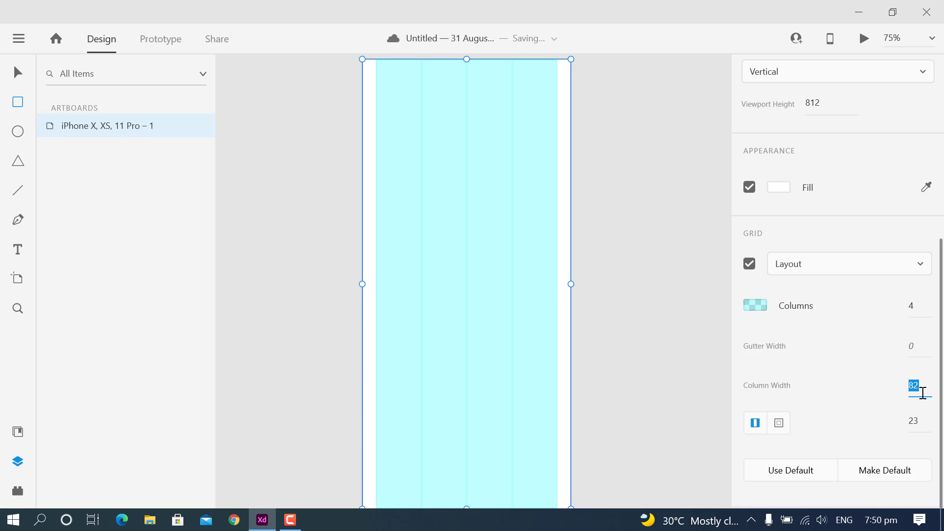
key(Up)
key(Up)
key(Up)
key(Up)
key(Up)
key(Up)
key(Up)
key(Up)
key(Up)
key(Up)
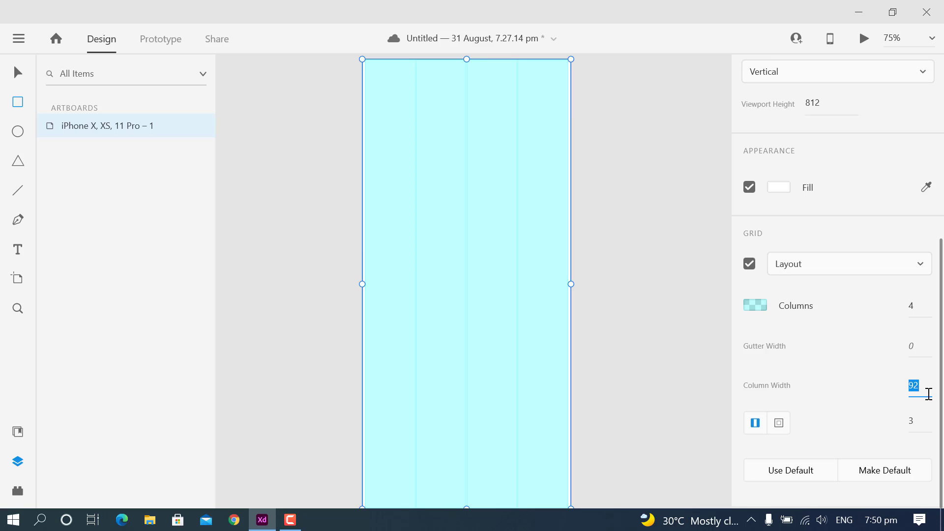
key(Up)
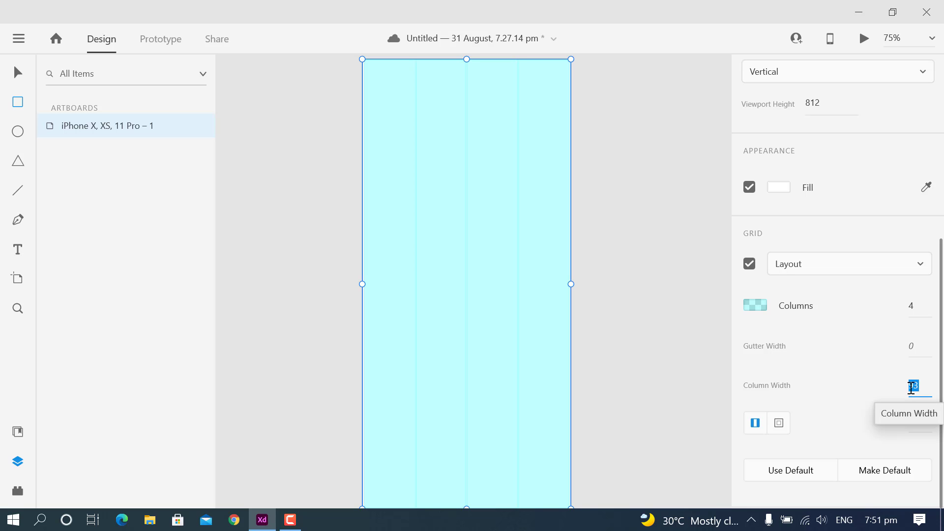
key(Up)
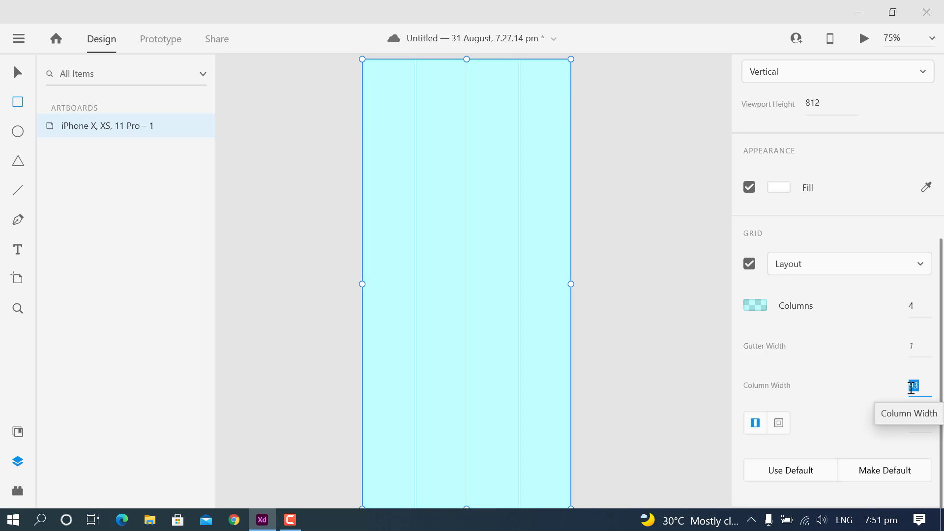
Step: Reduce the layout grid's column width to 68 and restore the grid's default settings
key(Down)
key(Down)
key(Down)
key(Down)
key(Down)
key(Down)
key(Down)
key(Down)
key(Down)
key(Down)
key(Down)
key(Down)
key(Down)
key(Down)
key(Down)
key(Down)
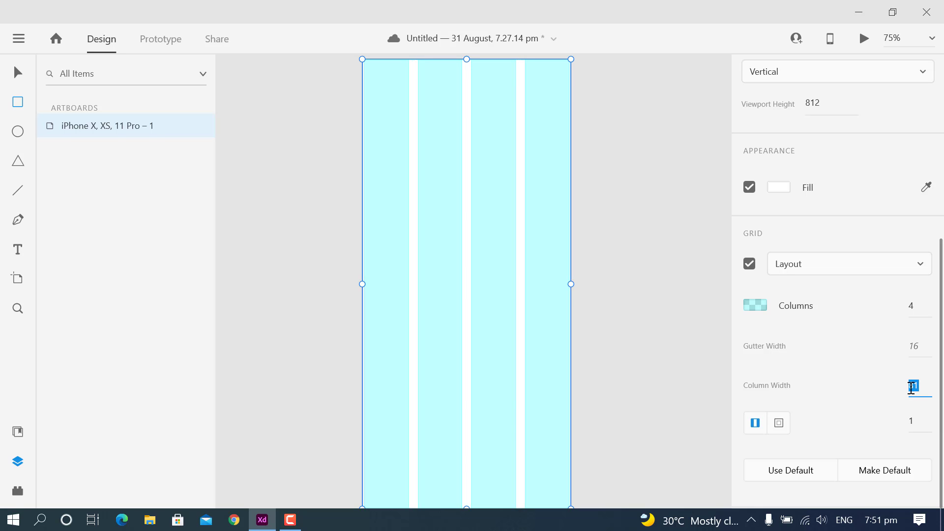
key(Down)
key(Down)
key(Down)
key(Down)
key(Down)
key(Down)
key(Down)
key(Down)
key(Down)
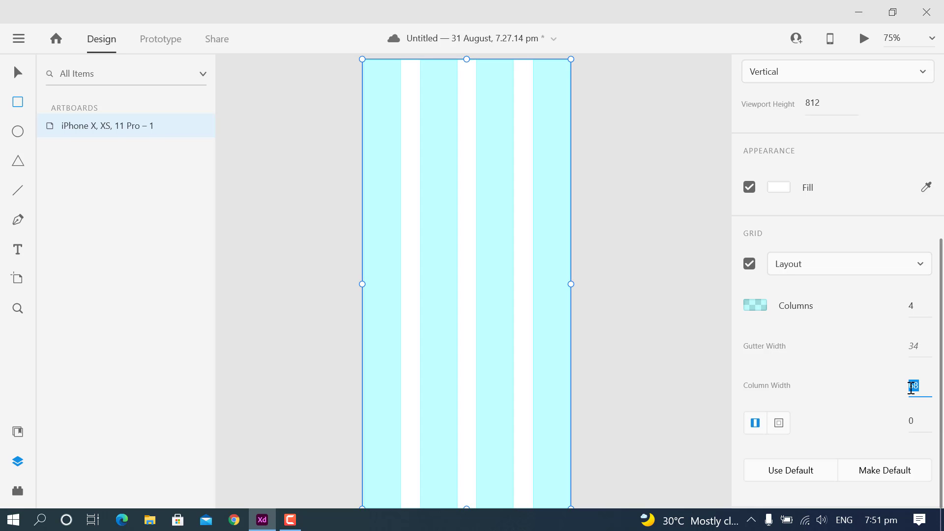
click(793, 475)
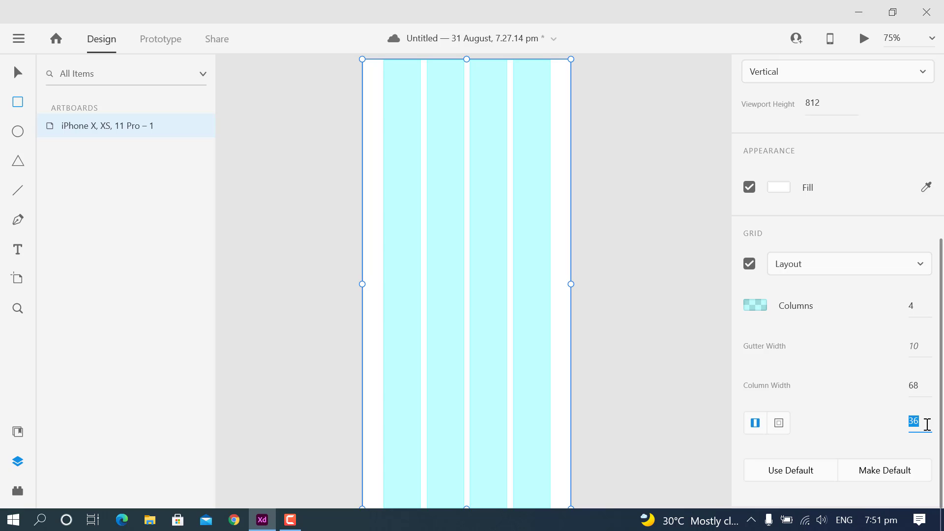
Step: Use separate margins for each side of the layout grid and raise the left margin to 48
key(Up)
key(Up)
key(Up)
key(Up)
key(Up)
key(Up)
key(Up)
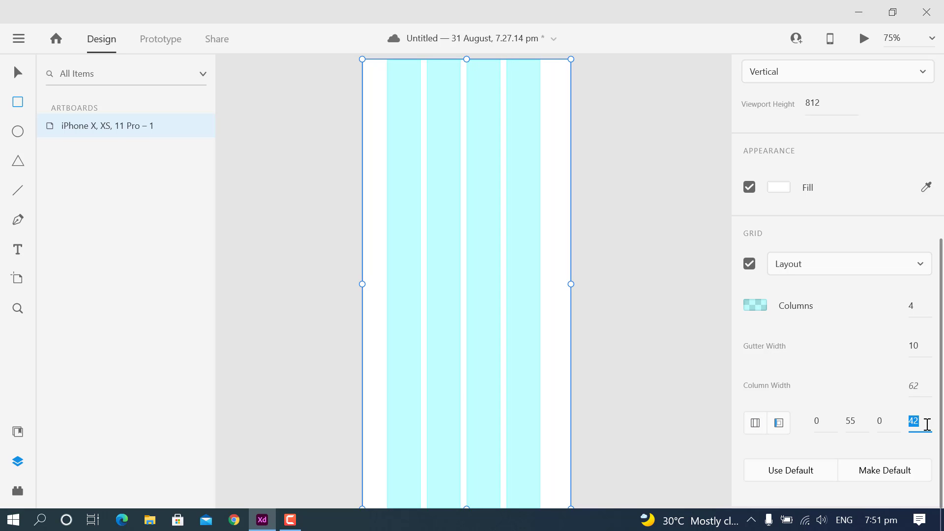
key(Up)
key(Up)
key(Up)
key(Up)
key(Up)
key(Up)
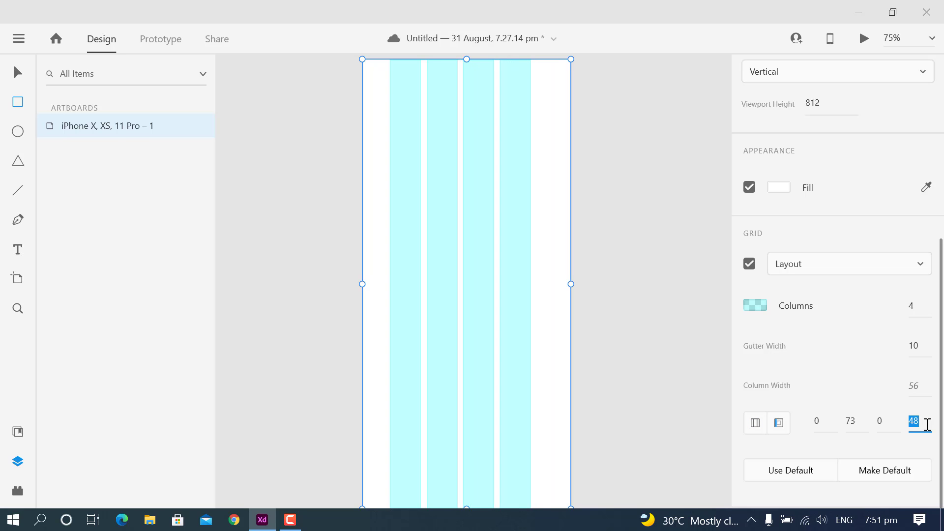
Step: Reduce the layout grid's left margin to 33 and switch to linked left and right margins
key(Down)
key(Down)
key(Down)
key(Down)
key(Down)
key(Down)
key(Down)
key(Down)
key(Down)
key(Down)
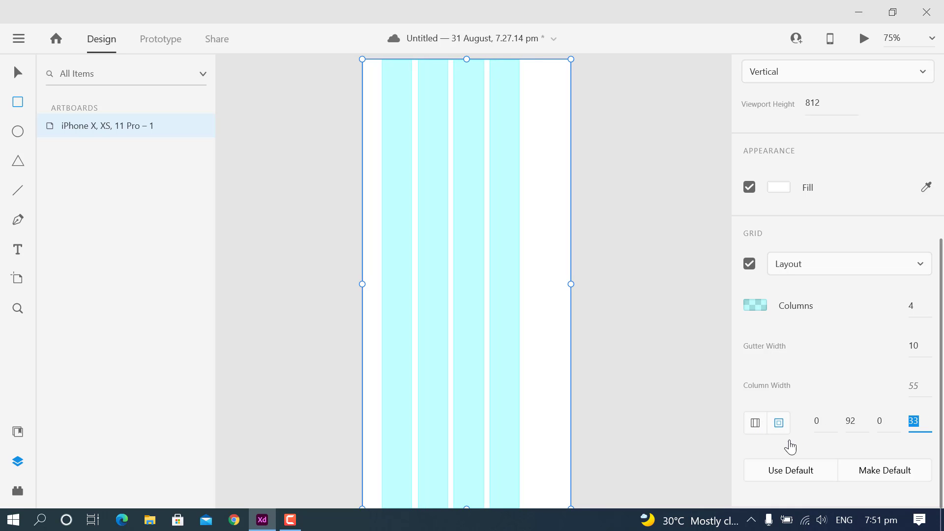
click(756, 424)
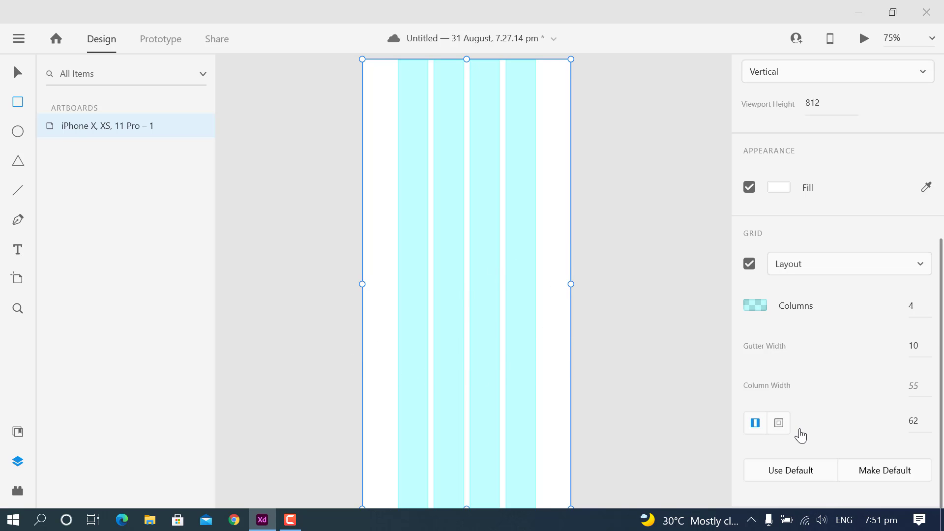
Step: Switch the layout grid to separate margins for each side and raise the left margin to 80
click(929, 421)
key(Up)
key(Up)
key(Up)
key(Up)
key(Up)
key(Up)
key(Up)
key(Up)
key(Up)
key(Up)
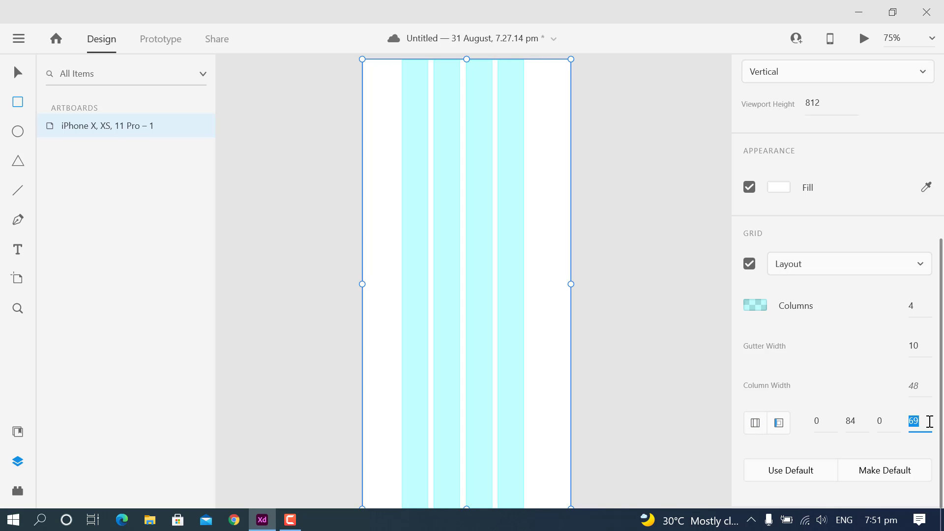
key(Up)
key(Up)
key(Up)
key(Up)
key(Up)
key(Up)
key(Up)
key(Up)
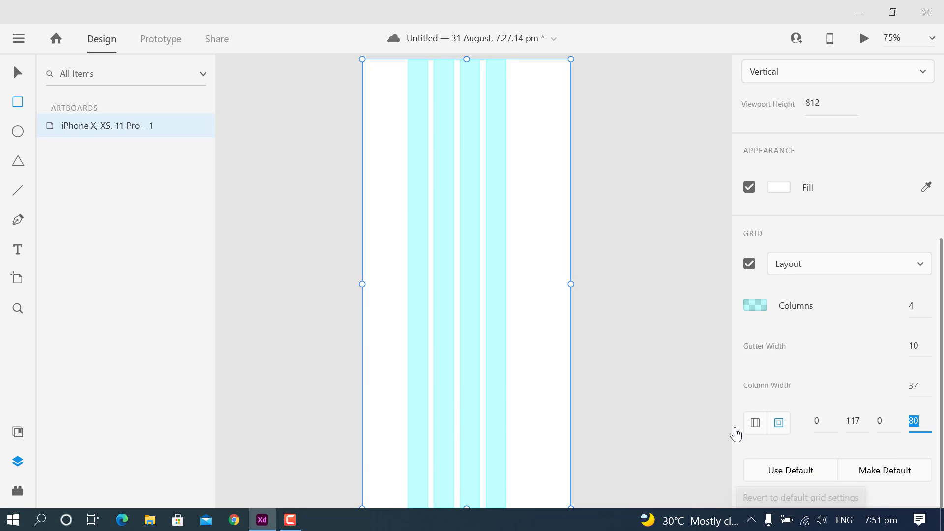
Step: Restore the layout grid's default settings and use separate margins for each side
click(772, 470)
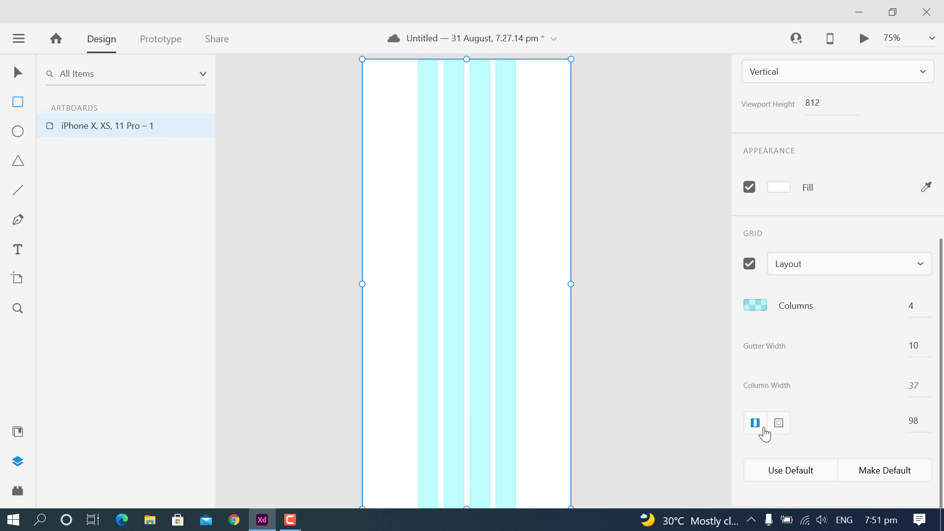
click(808, 474)
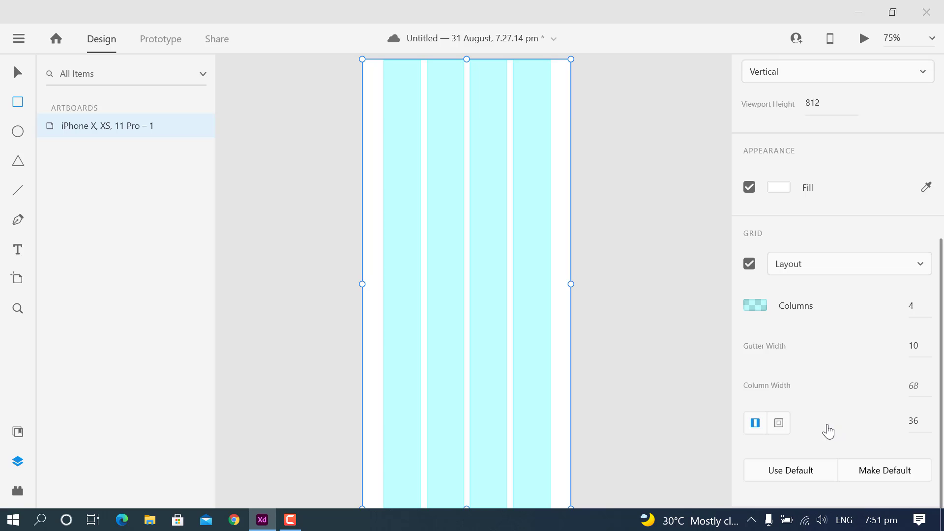
click(782, 425)
key(ctrl+minus)
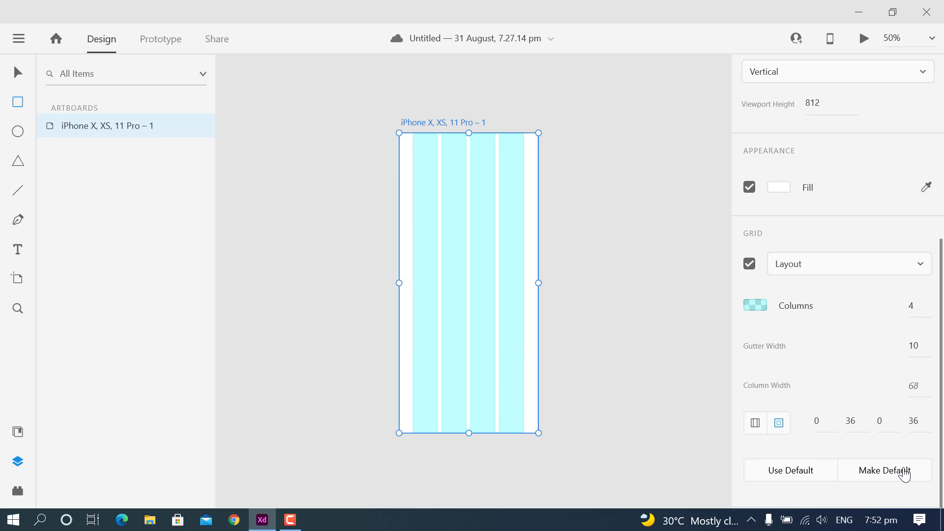
Step: Raise the layout grid's top margin to 38
click(820, 422)
key(Up)
key(Up)
key(Up)
key(Up)
key(Up)
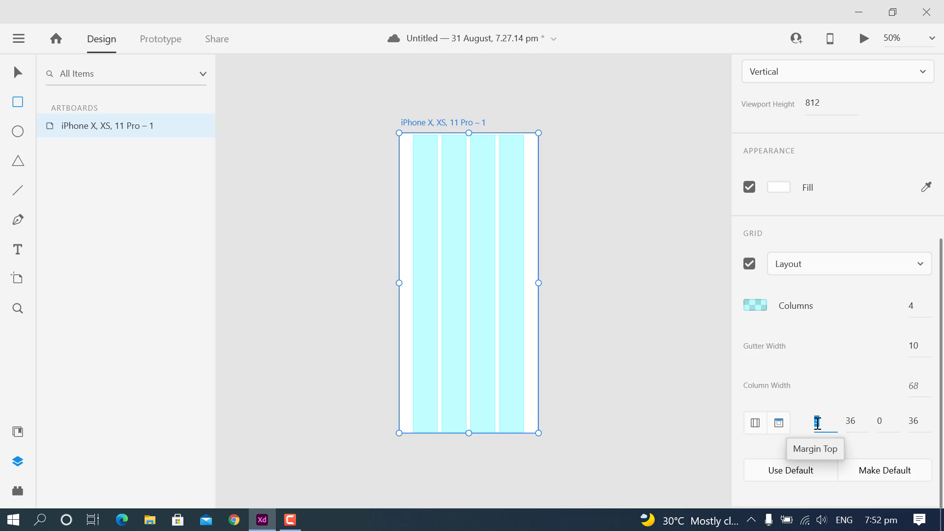
key(Up)
key(Up)
key(Up)
key(Up)
key(Up)
key(Up)
key(Up)
key(Up)
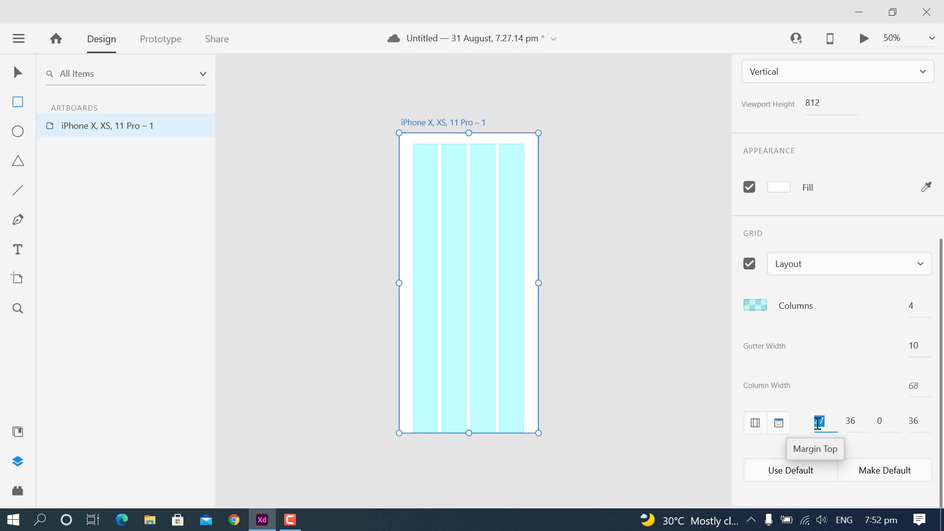
key(Up)
key(Up)
key(Up)
key(Up)
key(Up)
key(Up)
key(Up)
key(Up)
key(Up)
key(Up)
key(Up)
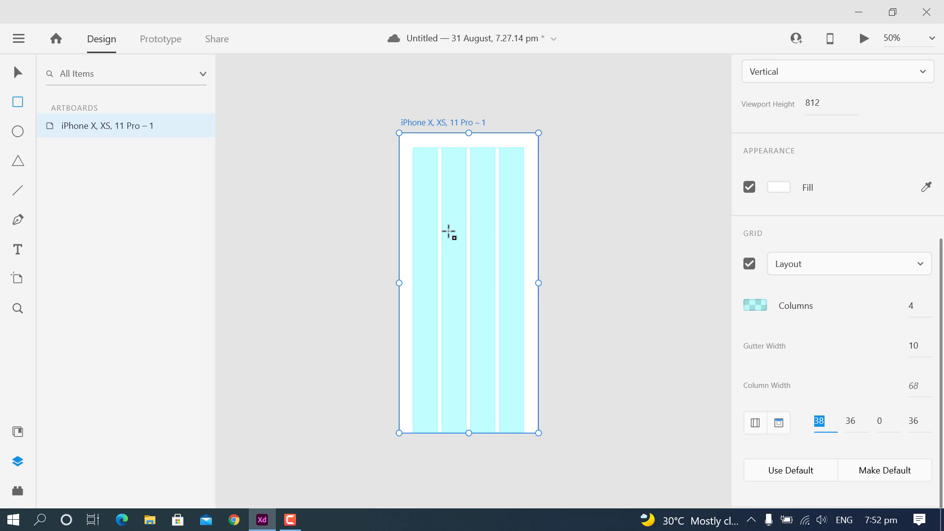
Step: Set the layout grid's top margin to exactly 32
key(ctrl+1)
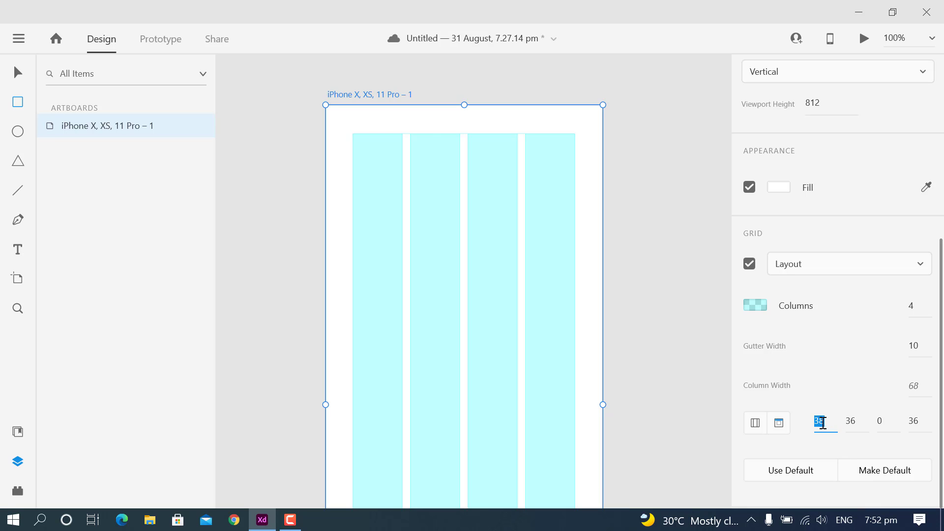
text(32)
key(Return)
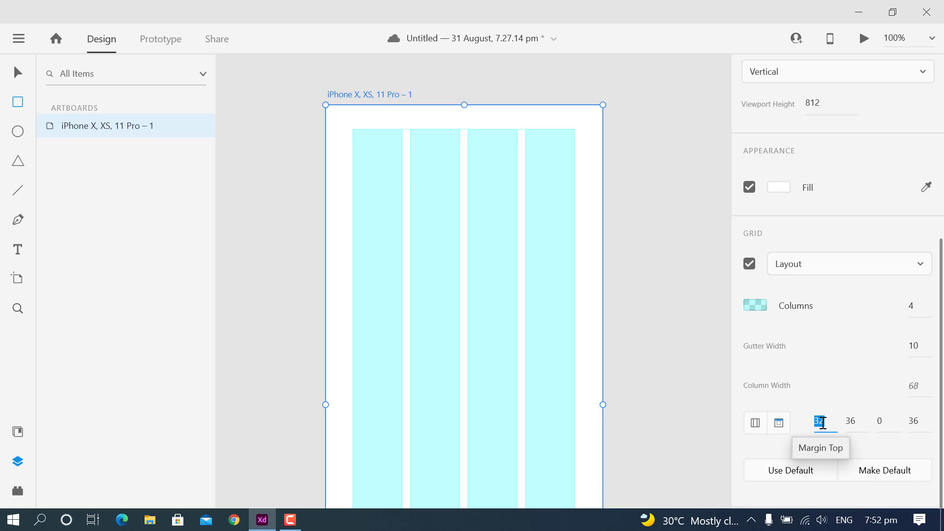
Step: Reduce the layout grid's top margin to 0 so the columns start at the artboard's upper edge
key(Down)
key(Down)
key(Down)
key(Down)
key(Down)
key(Down)
key(Down)
key(Down)
key(Down)
key(Down)
key(Down)
key(Down)
key(Down)
key(Down)
key(Down)
key(Down)
key(Down)
key(Down)
key(Down)
key(Down)
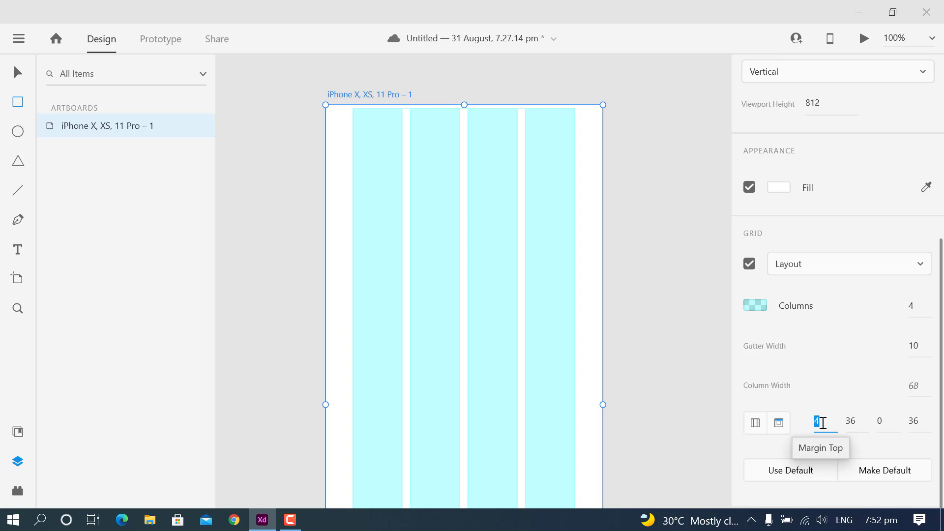
key(Down)
key(Down)
key(Down)
key(Down)
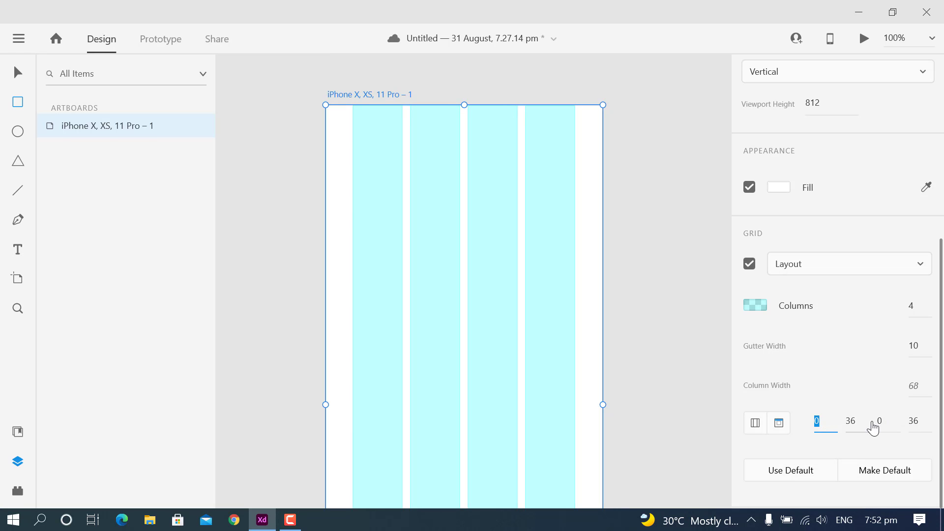
Step: Raise the layout grid's right margin to 50
key(Tab)
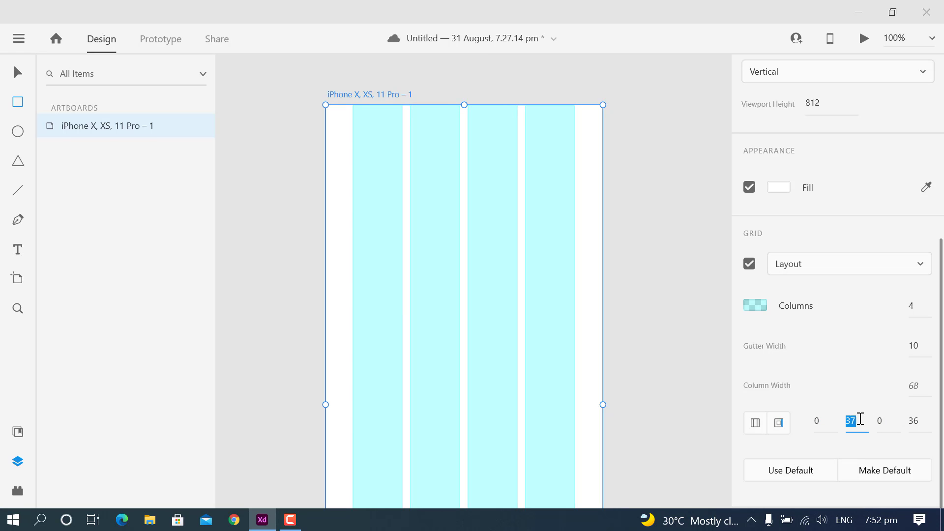
key(Up)
key(Up)
key(Up)
key(Up)
key(Up)
key(Up)
key(Up)
key(Up)
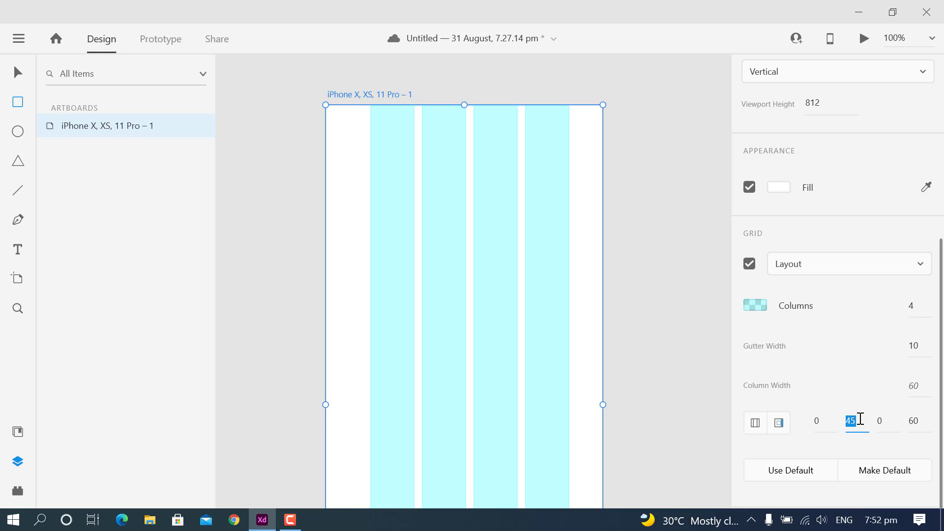
key(Up)
key(Up)
key(Up)
key(Up)
key(Up)
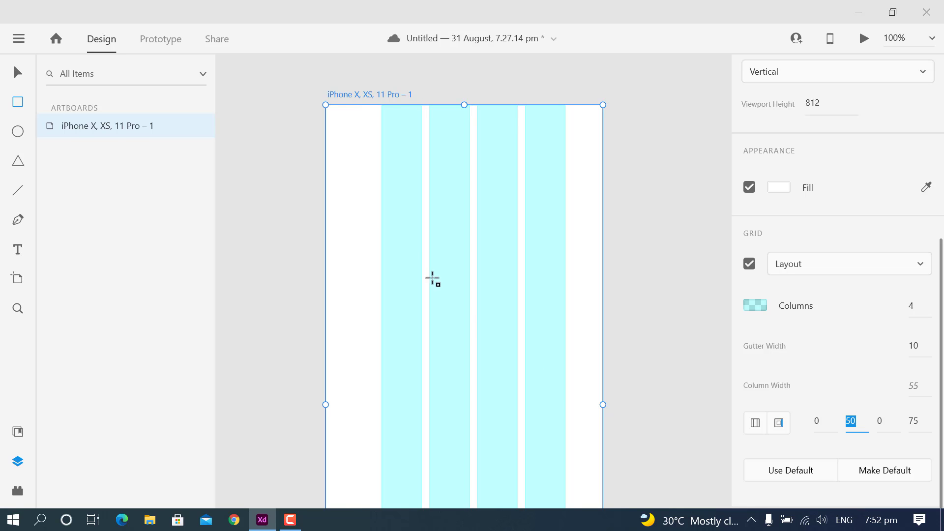
drag(347, 313, 347, 384)
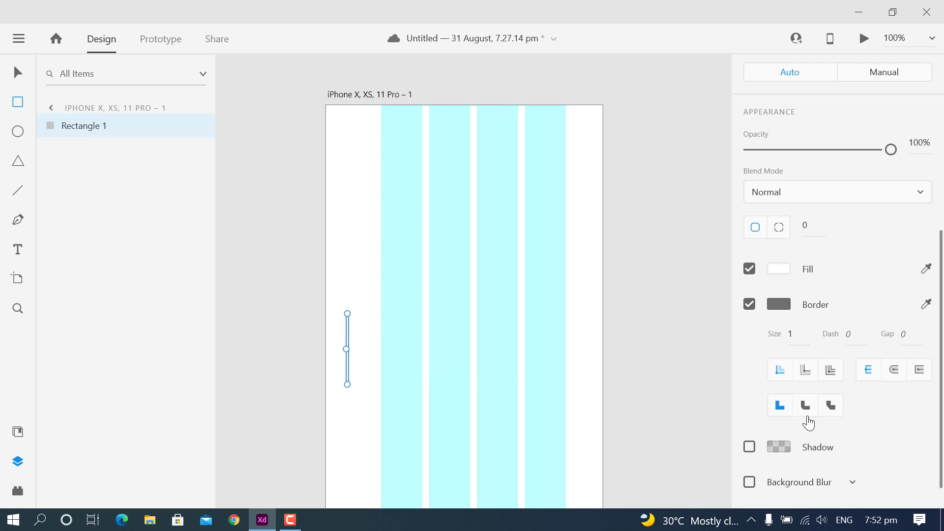
key(ctrl+z)
scroll(841, 459, down, 1)
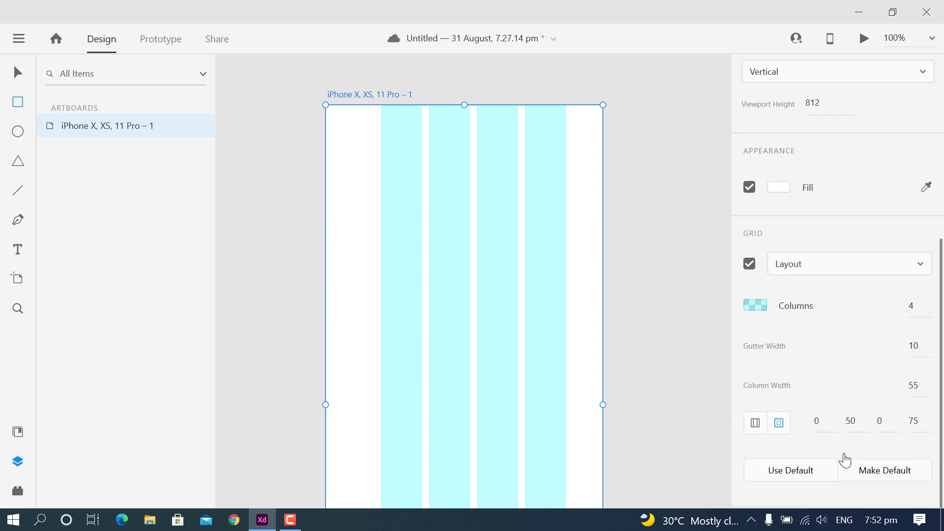
Step: Reduce the layout grid's right margin to 41 and restore the grid's default settings
key(Up)
key(Up)
key(Up)
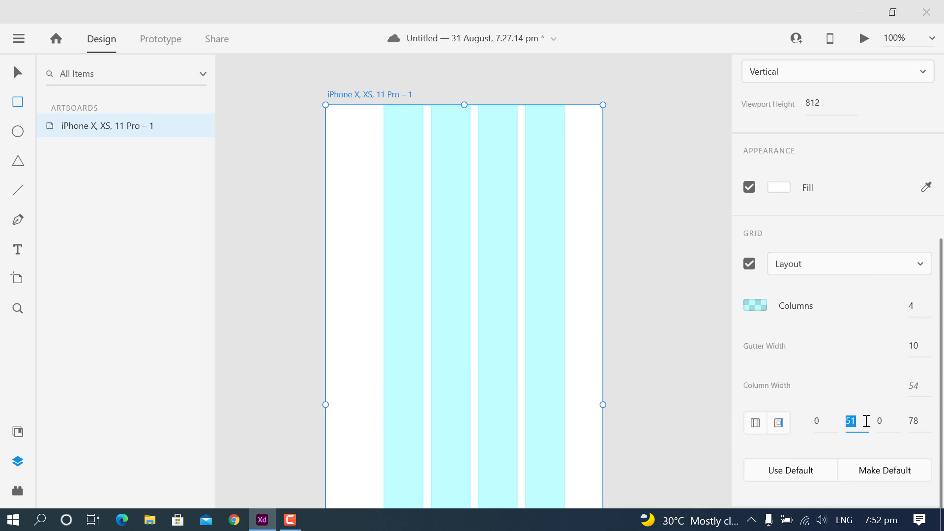
key(Down)
key(Down)
key(Down)
key(Down)
key(Down)
key(Down)
key(Down)
key(Down)
key(Down)
key(Down)
key(Down)
key(Down)
key(Down)
key(Down)
key(Down)
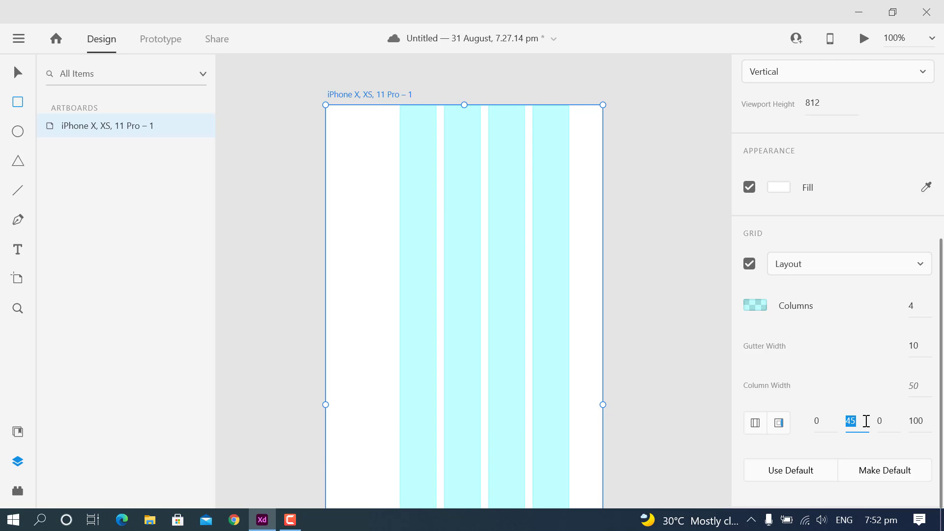
key(Up)
key(Up)
key(Up)
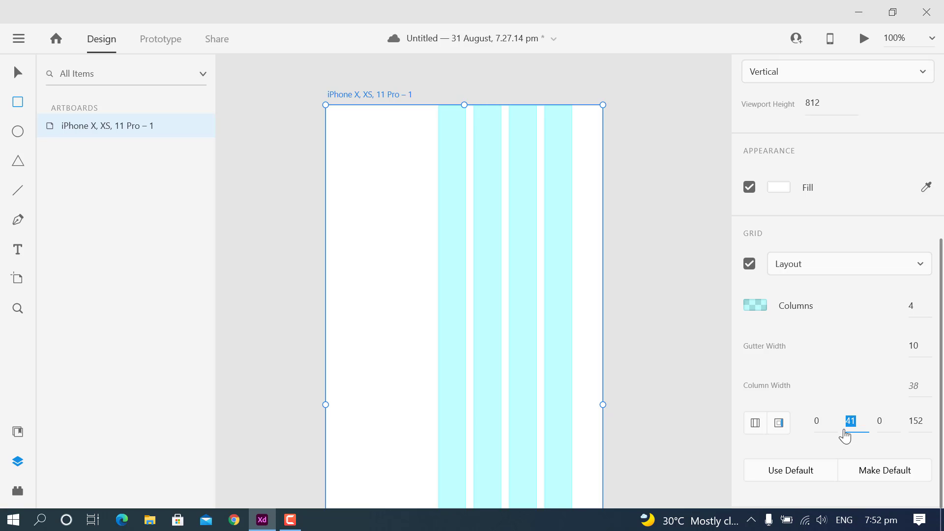
click(794, 472)
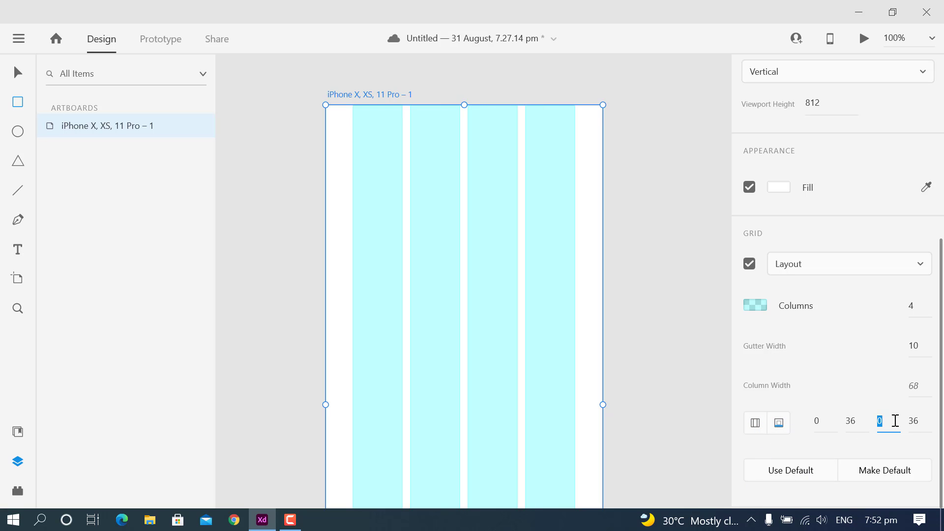
Step: Raise the layout grid's bottom margin to 49 so the columns end above the artboard's lower edge
scroll(594, 357, down, 3)
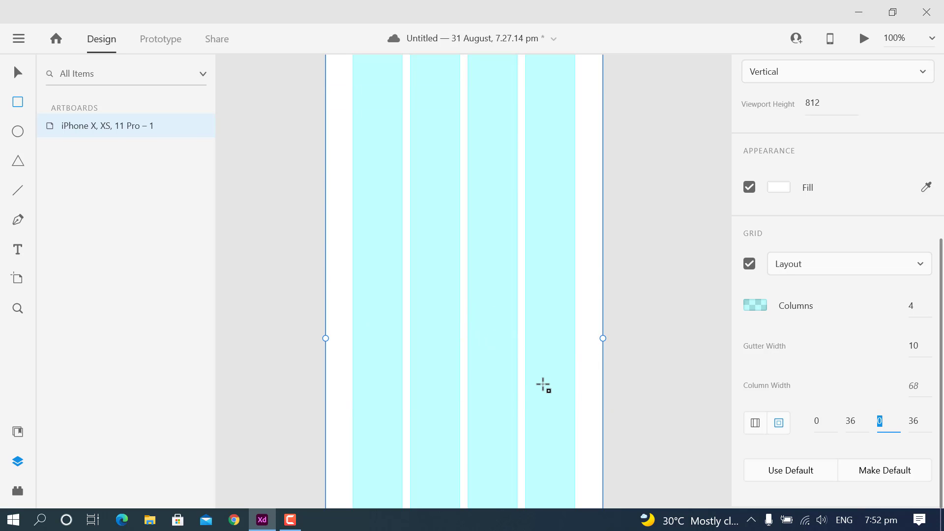
scroll(536, 398, down, 10)
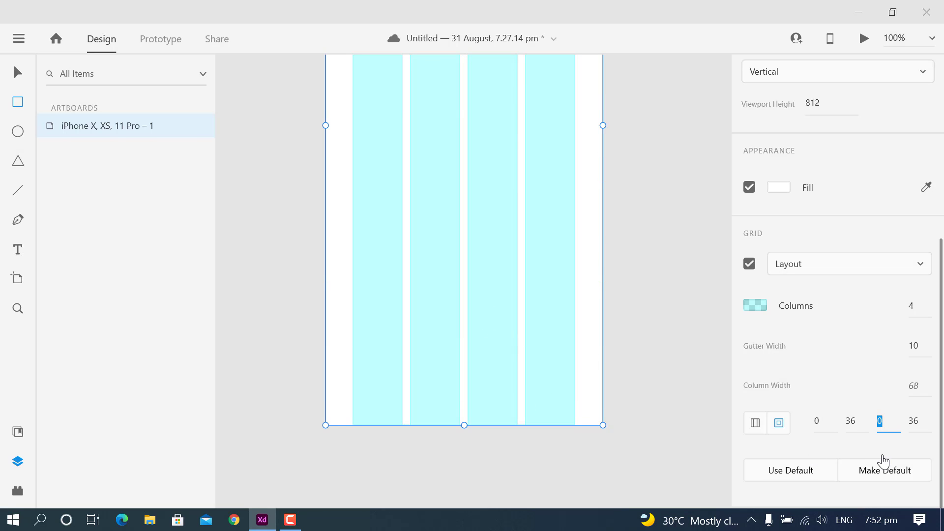
key(Up)
key(Up)
key(Up)
key(Up)
key(Up)
key(Up)
key(Up)
key(Up)
key(Up)
key(Up)
key(Up)
key(Up)
key(Up)
key(Up)
key(Up)
key(Up)
key(Up)
key(Up)
key(Up)
key(Up)
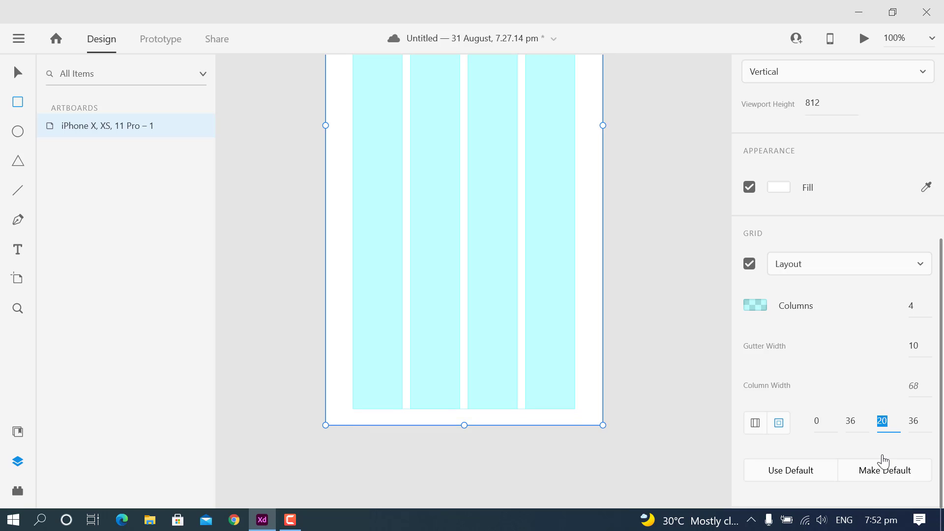
key(Up)
key(Up)
key(Up)
key(Up)
key(Up)
key(Up)
key(Up)
key(Up)
key(Up)
key(Up)
key(Up)
key(Up)
key(Up)
key(Up)
key(Up)
key(Up)
key(Up)
key(Up)
key(Up)
key(Up)
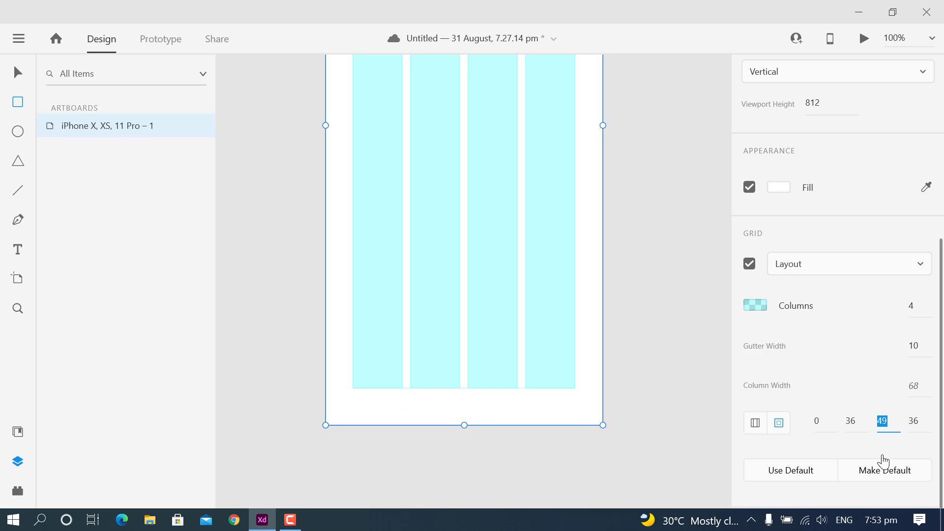
Step: Reduce the layout grid's bottom margin to 0 so the columns reach the artboard's lower edge
key(Down)
key(Down)
key(Down)
key(Down)
key(Down)
key(Down)
key(Down)
key(Down)
key(Down)
key(Down)
key(Down)
key(Down)
key(Down)
key(Down)
key(Down)
key(Down)
key(Down)
key(Down)
key(Down)
key(Down)
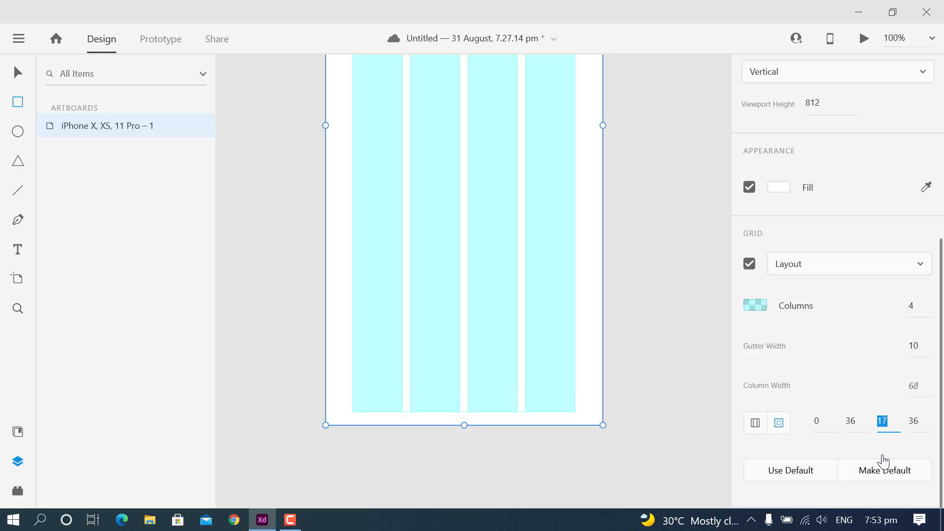
key(Down)
key(Down)
key(Down)
key(Down)
key(Down)
key(Down)
key(Down)
key(Down)
key(Down)
key(Down)
key(Down)
key(Down)
key(Down)
key(Down)
key(Down)
scroll(913, 442, up, 3)
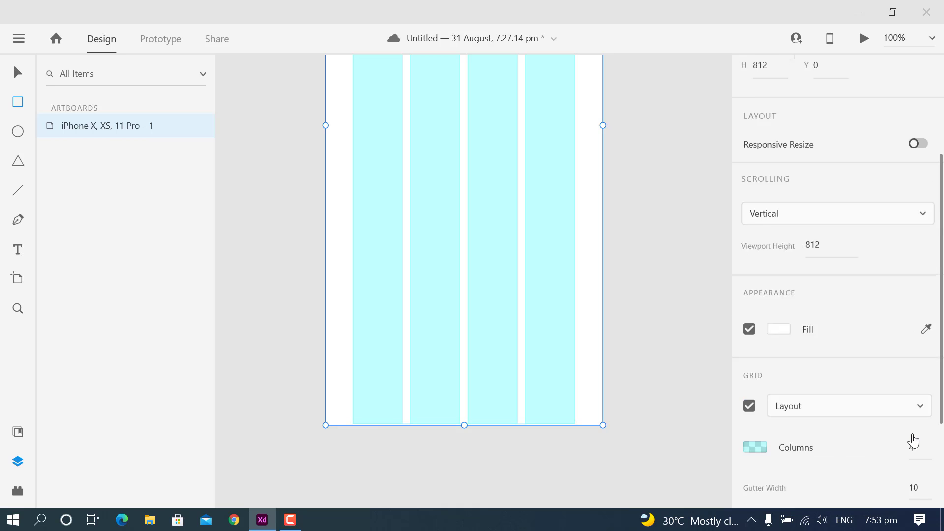
scroll(913, 442, up, 2)
scroll(837, 491, down, 4)
key(Down)
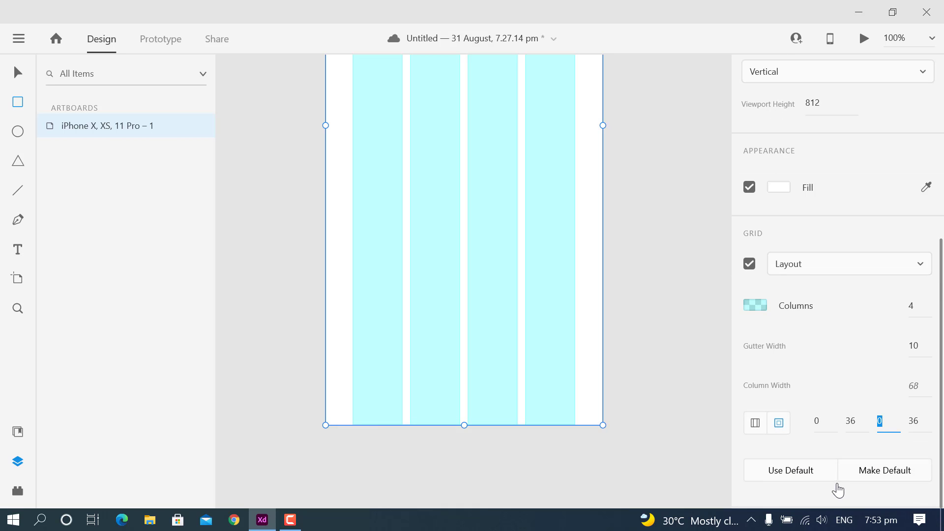
Step: Raise the layout grid's left margin to 62
click(924, 422)
key(Up)
key(Up)
key(Up)
key(Up)
key(Up)
key(Up)
key(Up)
key(Up)
key(Up)
key(Up)
key(Up)
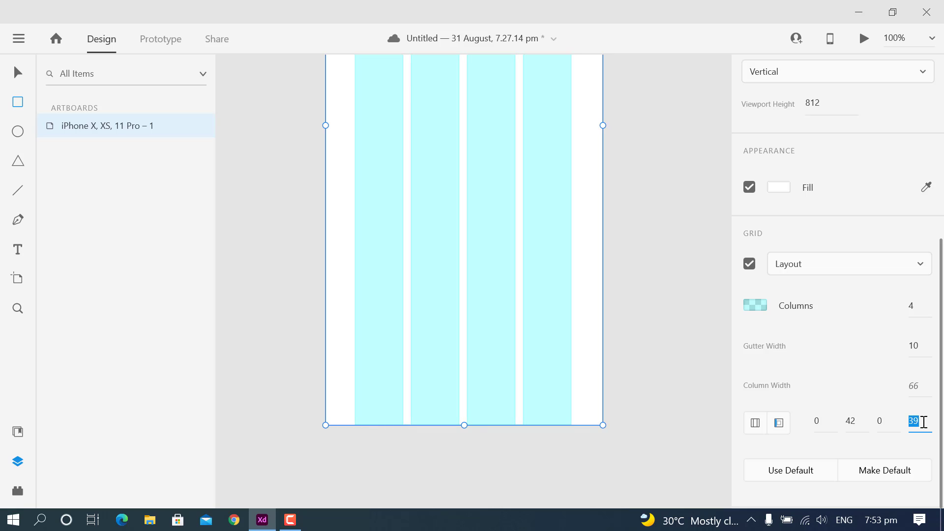
key(Up)
key(Up)
key(Up)
key(Up)
key(Up)
key(Up)
key(Up)
key(Up)
key(Up)
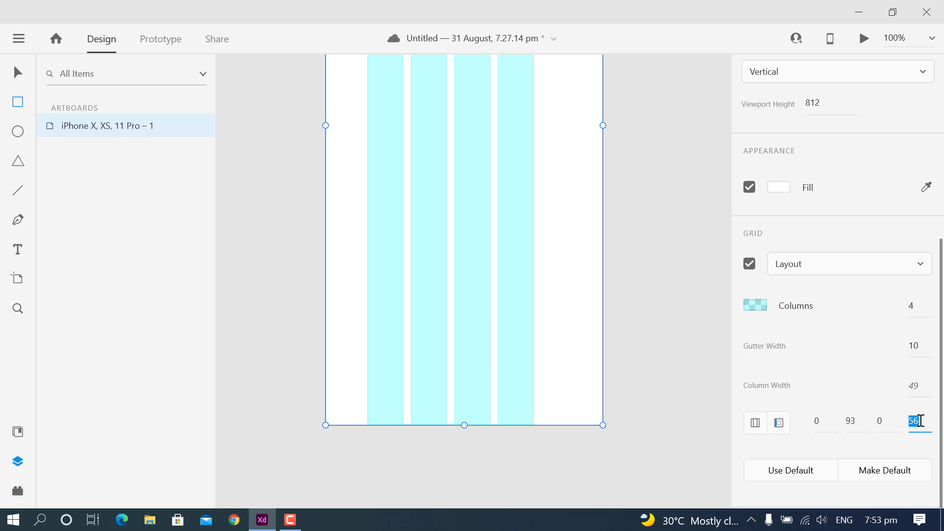
key(Up)
key(Up)
key(Up)
key(Up)
key(Up)
key(Up)
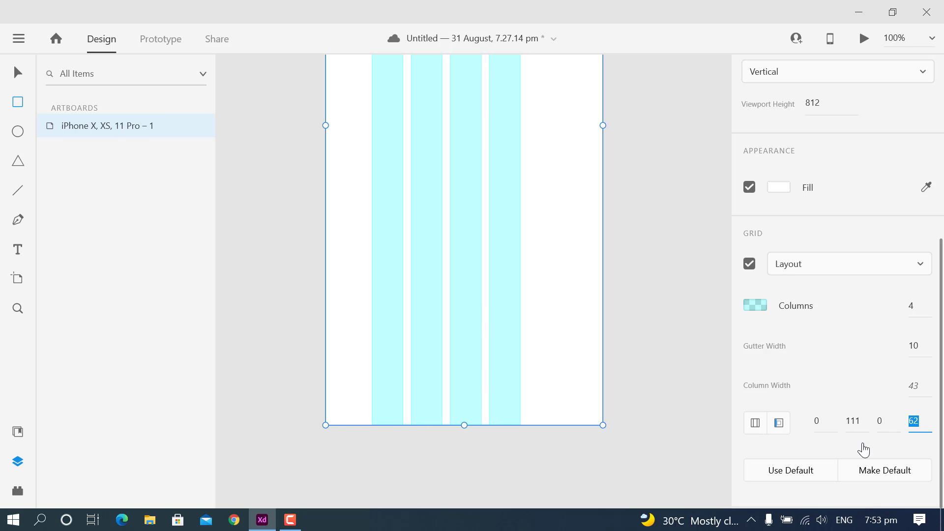
Step: Restore the layout grid's default settings and view the columns over the artboard's full height
click(798, 480)
scroll(584, 316, up, 2)
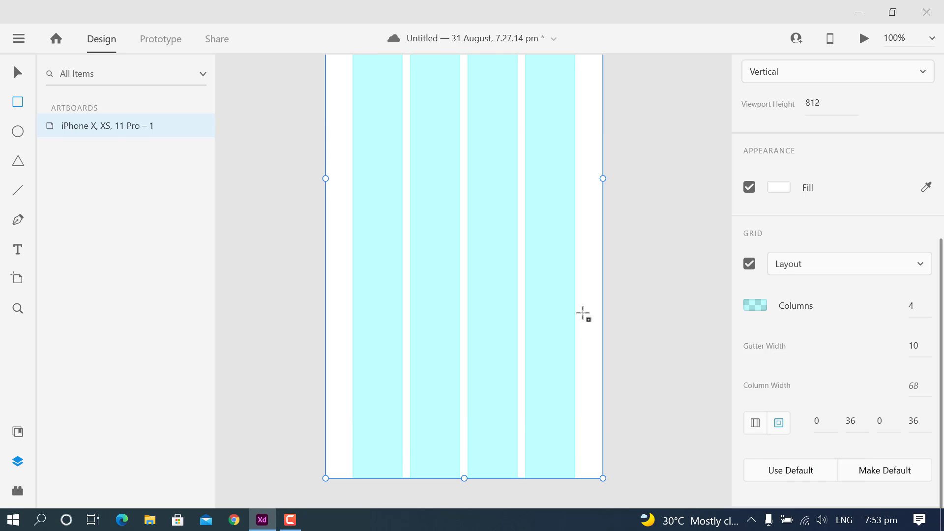
scroll(583, 315, up, 1)
key(ctrl+minus)
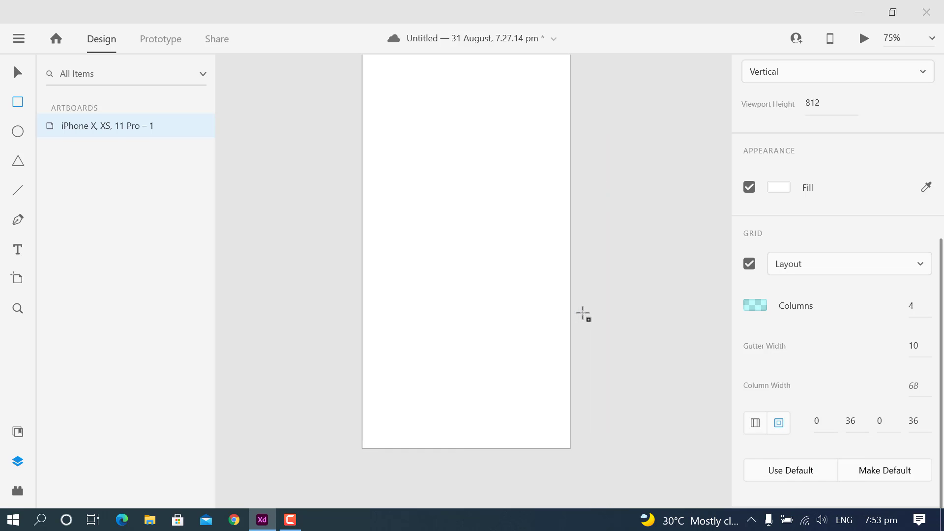
scroll(605, 325, up, 2)
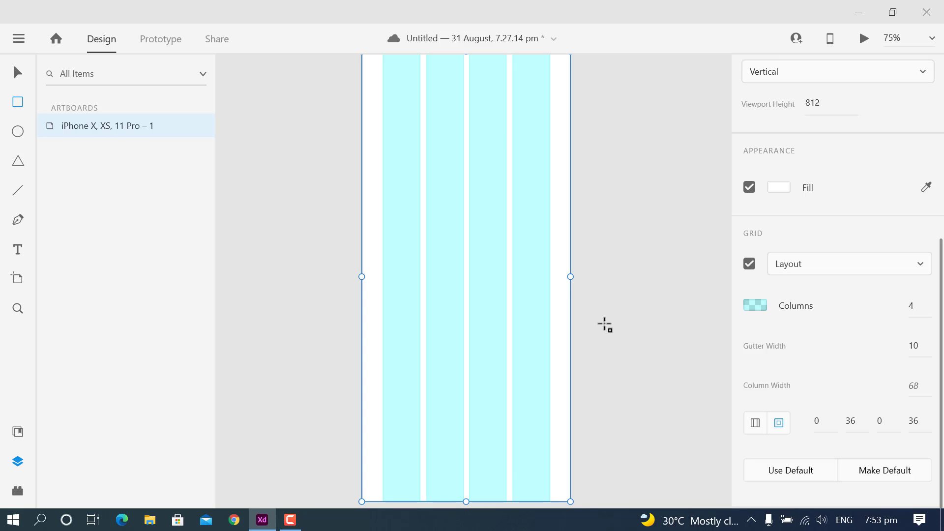
key(ctrl+minus)
scroll(616, 341, up, 1)
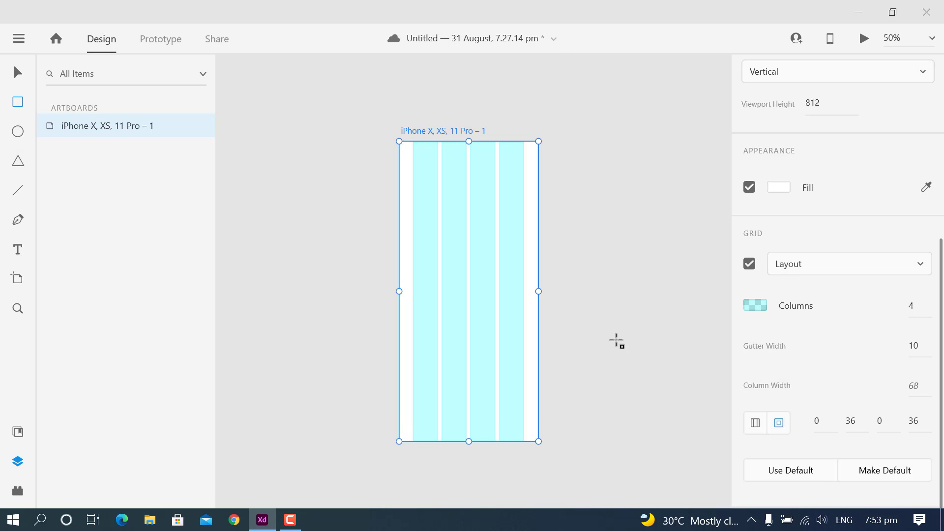
key(ctrl+plus)
scroll(617, 341, down, 2)
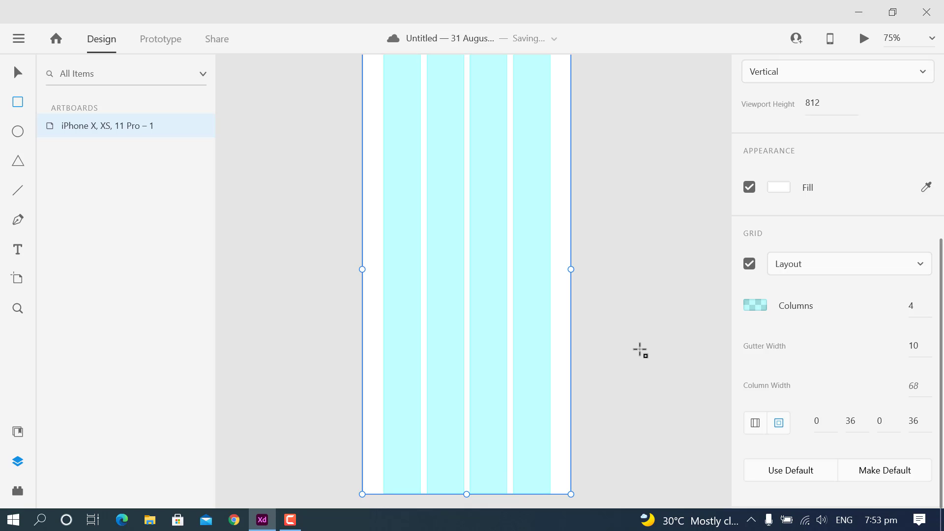
Step: Switch the artboard's grid type from Layout to Square
click(856, 273)
click(834, 294)
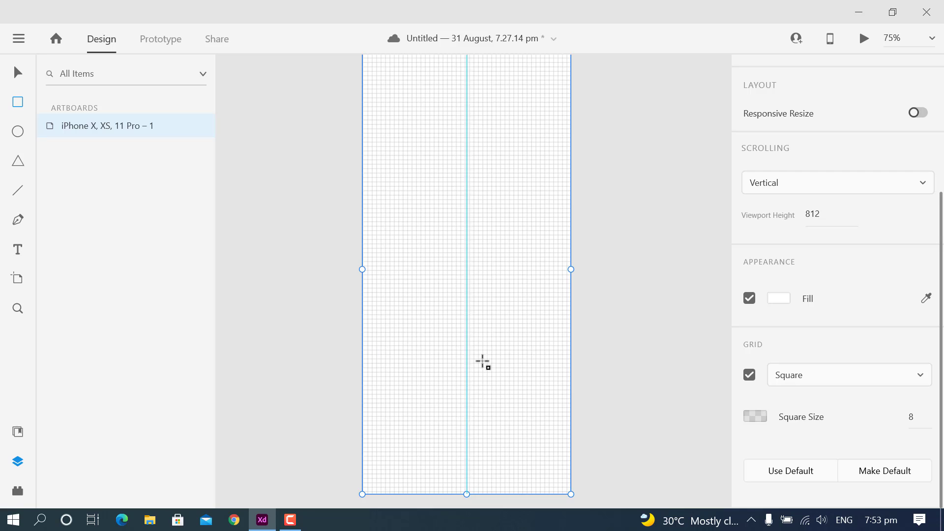
scroll(499, 348, up, 1)
scroll(499, 340, down, 1)
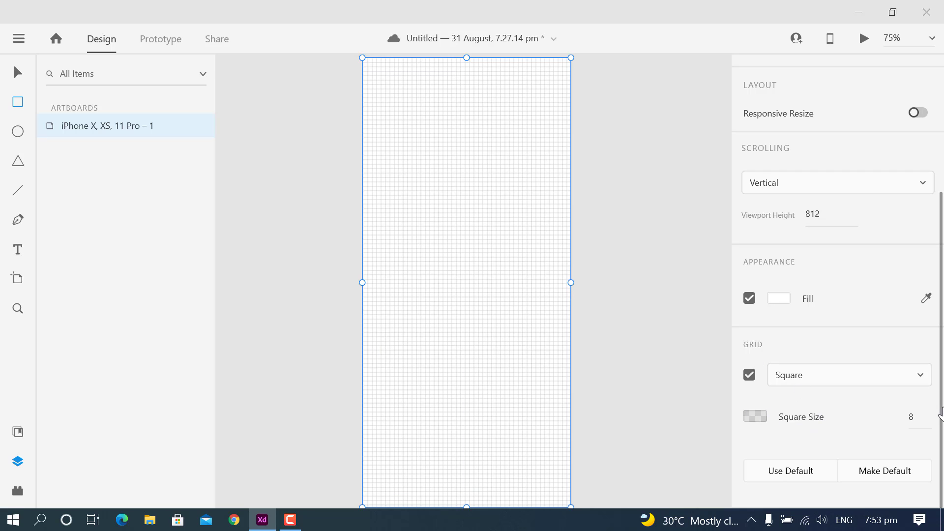
Step: Set the square grid's line colour to red #FA1111 with 14% opacity
click(755, 417)
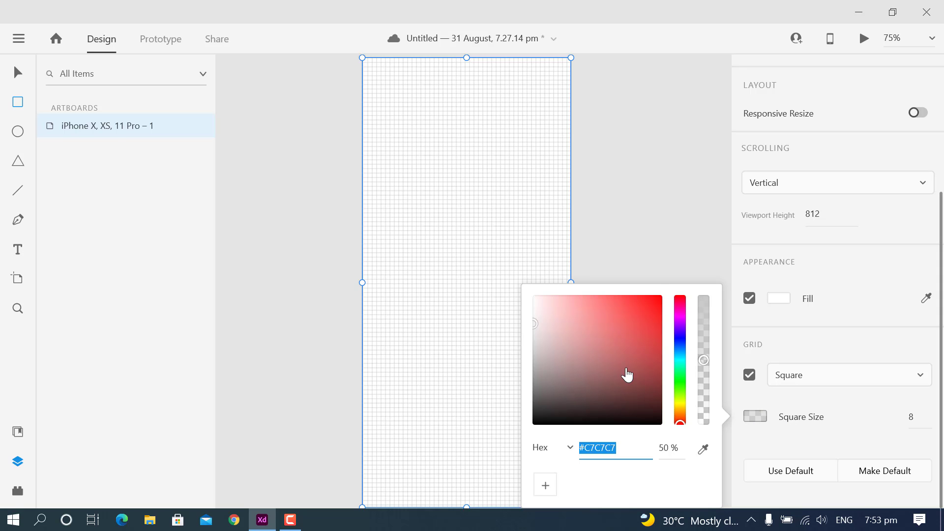
drag(636, 334, 653, 298)
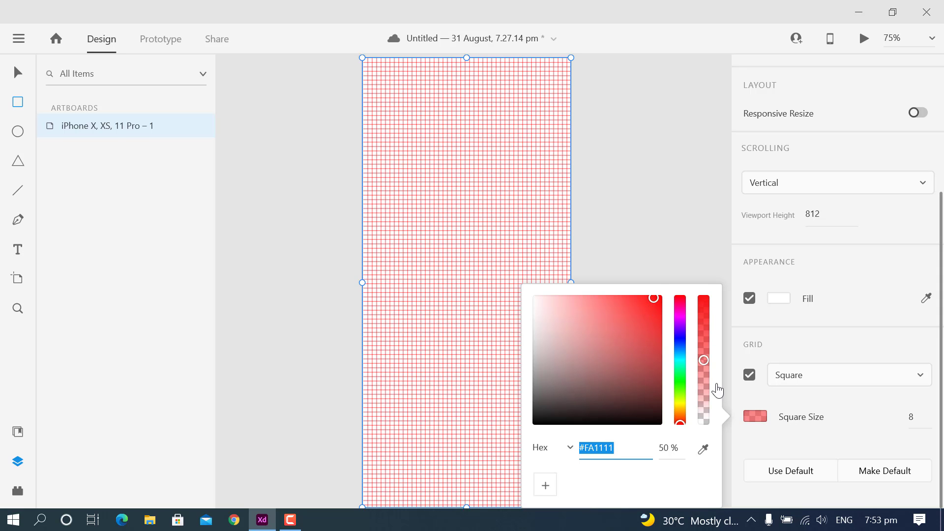
drag(707, 367, 711, 414)
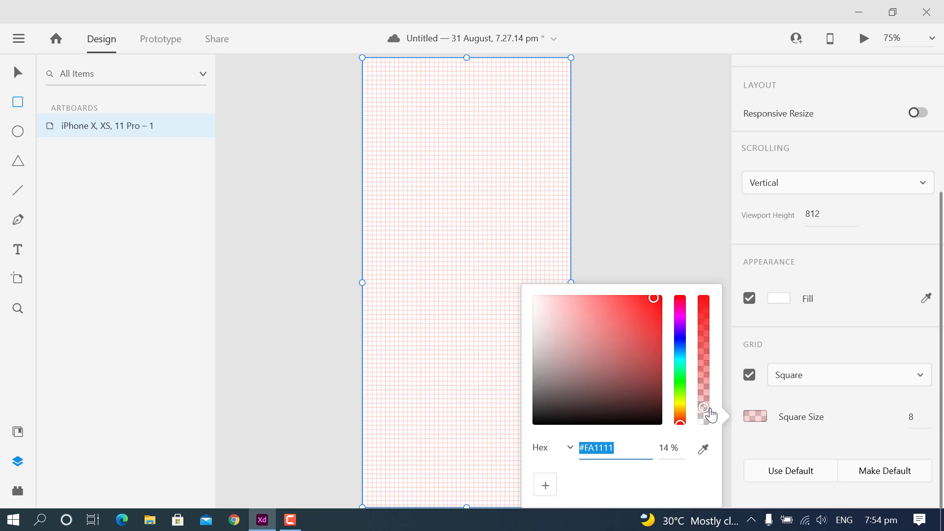
click(701, 254)
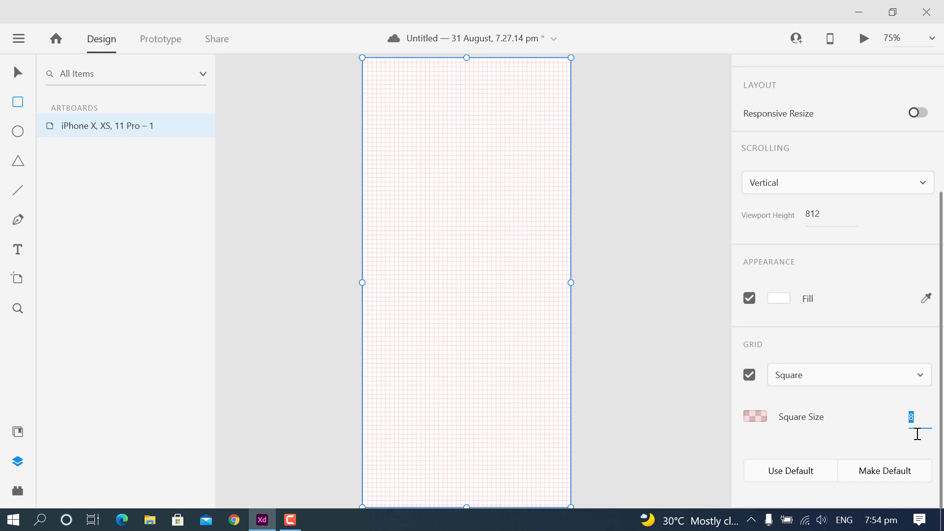
Step: Increase the grid's square size to 47
key(Up)
key(Up)
key(Up)
key(Up)
key(Up)
key(Up)
key(Up)
key(Up)
key(Up)
key(Up)
key(Up)
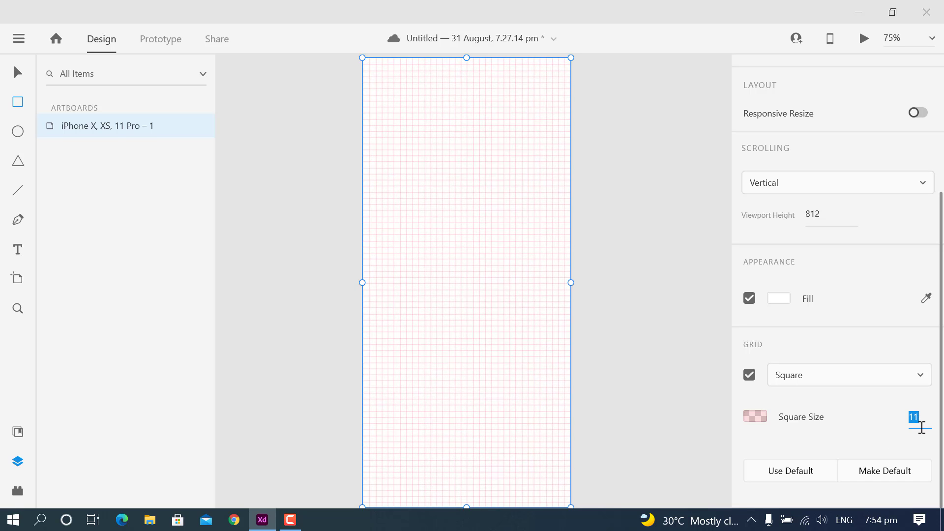
key(Up)
key(Up)
key(Up)
key(Up)
key(Up)
key(Up)
key(Up)
key(Up)
key(Up)
key(Up)
key(Up)
key(Up)
key(Up)
key(Up)
key(Up)
key(Up)
key(Up)
key(Up)
key(Up)
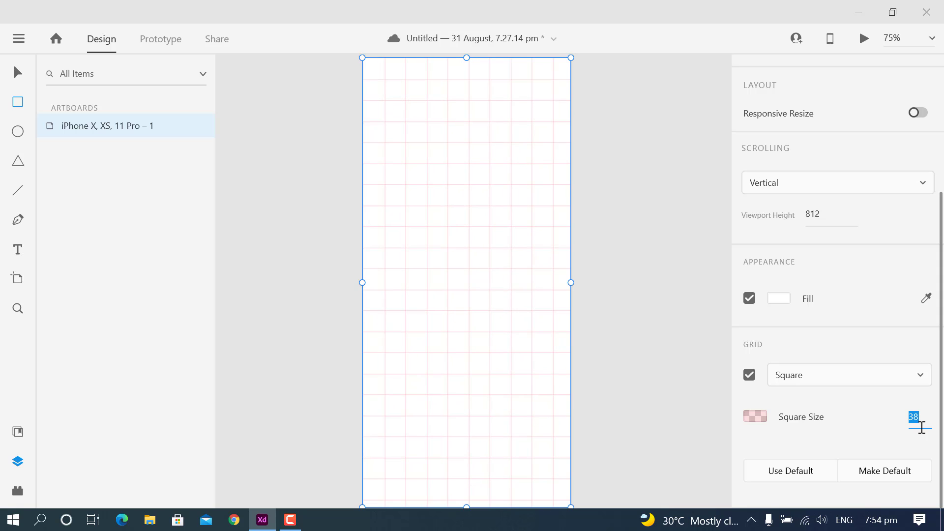
key(Up)
key(Up)
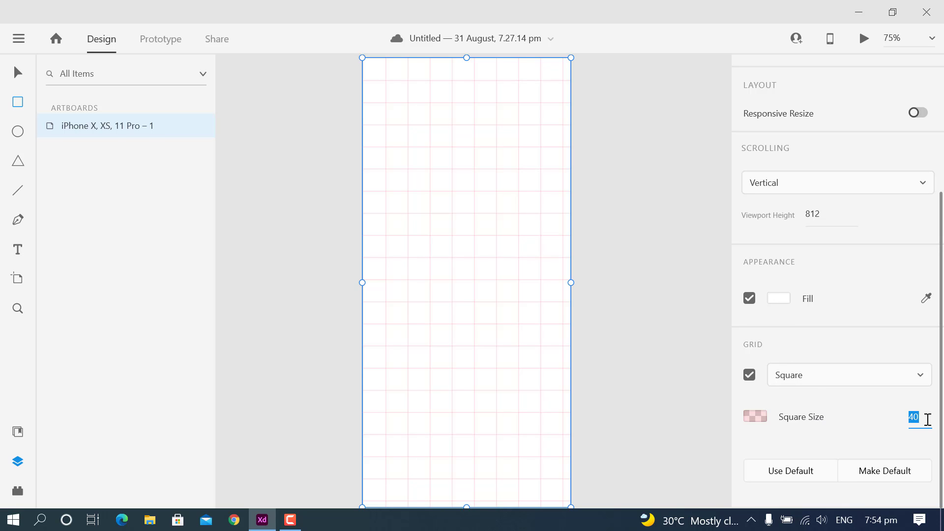
key(Up)
key(Up)
key(Up)
key(Up)
key(Up)
key(Up)
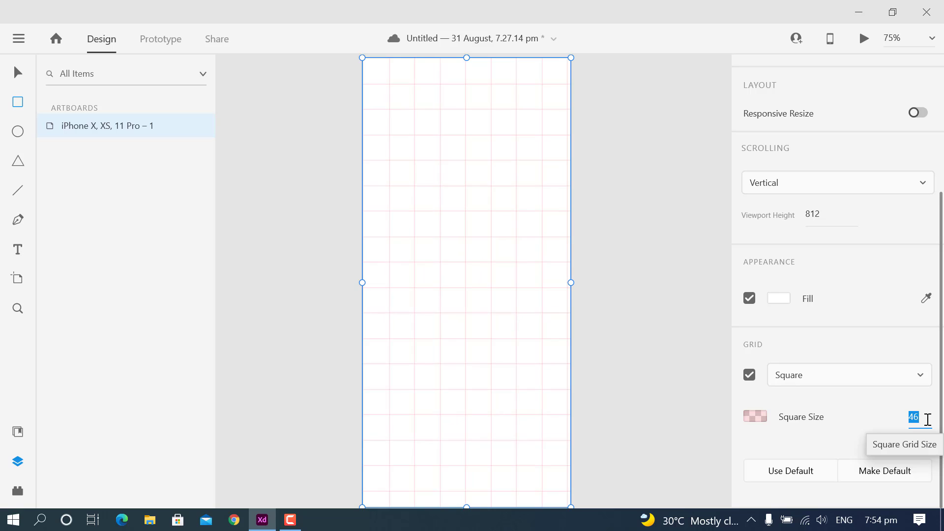
key(Up)
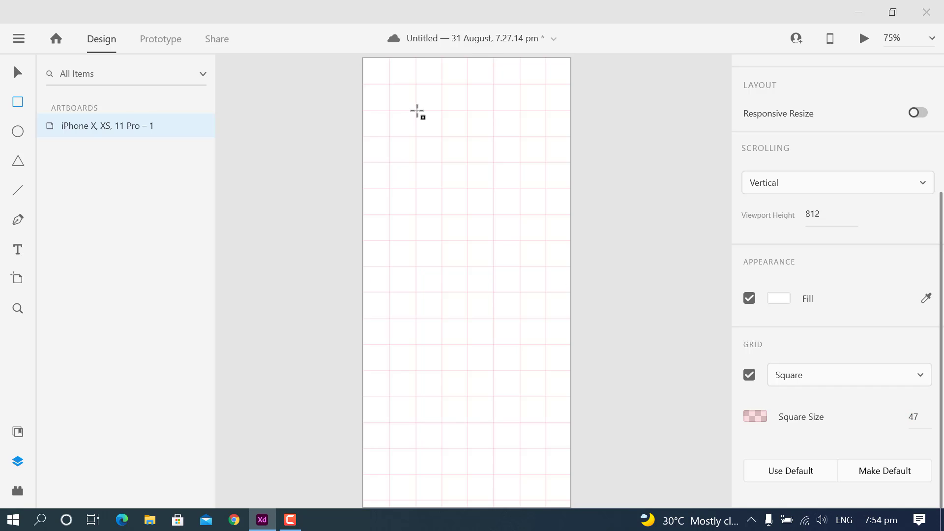
Step: Draw a rectangle about four grid squares wide and one high, horizontally centred near the artboard's upper edge
mouse_move(416, 110)
mouse_down()
mouse_move(421, 131)
mouse_move(522, 138)
mouse_up()
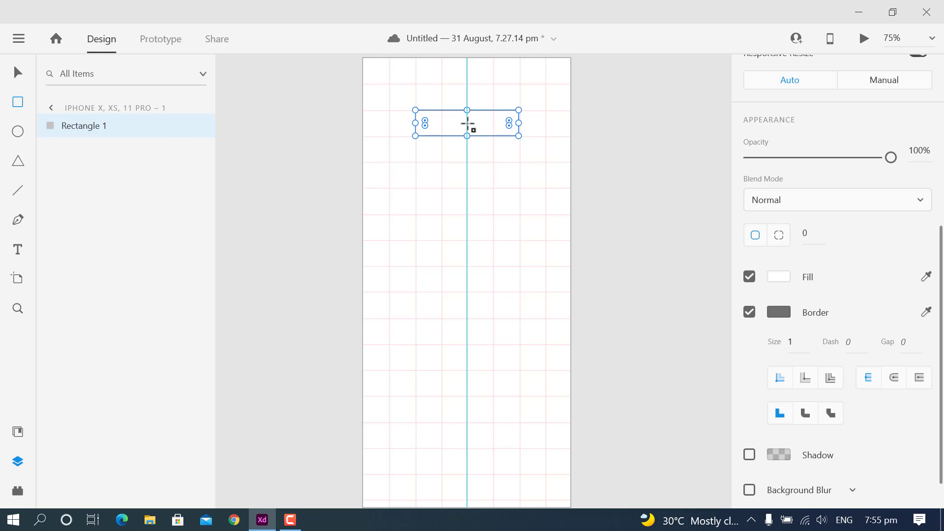
scroll(795, 401, down, 1)
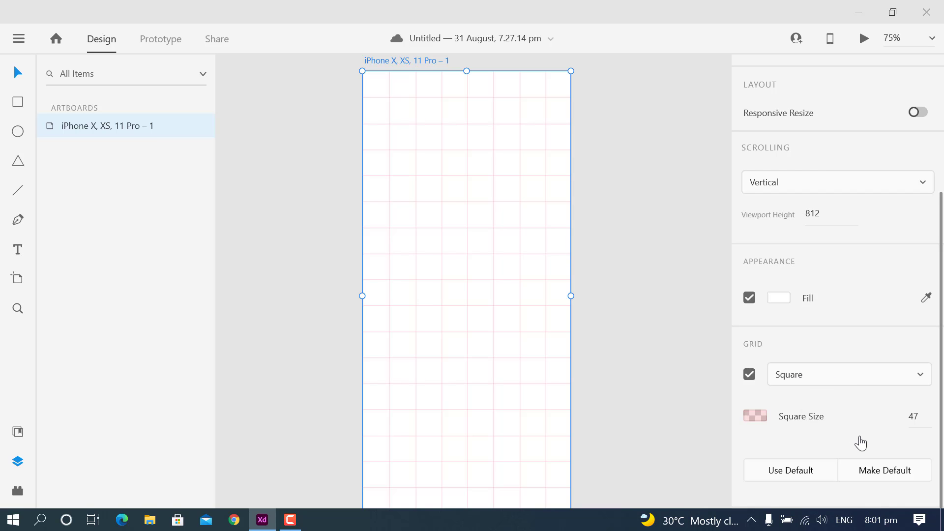
click(854, 381)
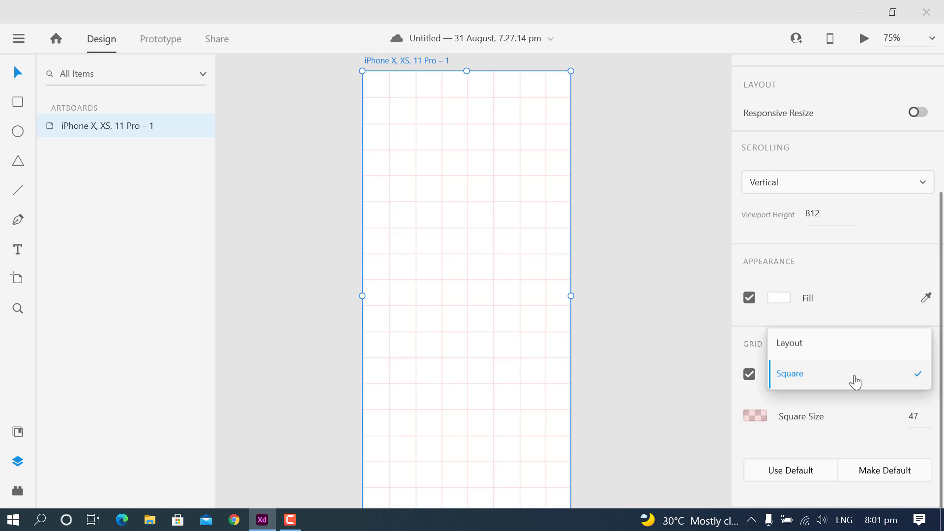
click(851, 406)
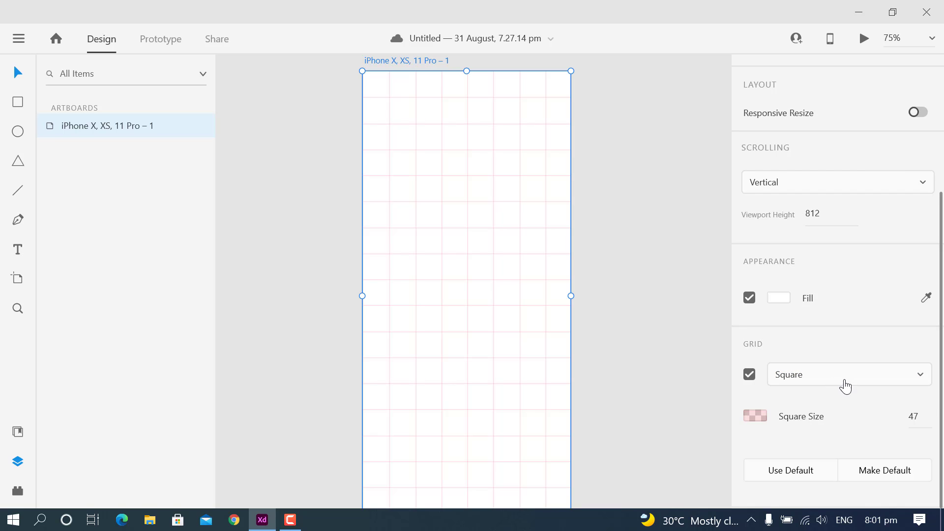
click(847, 386)
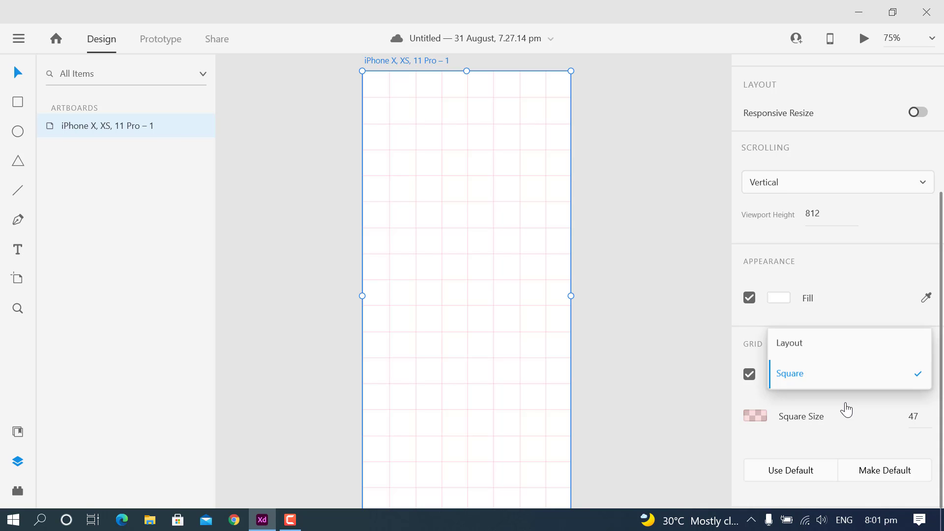
click(845, 404)
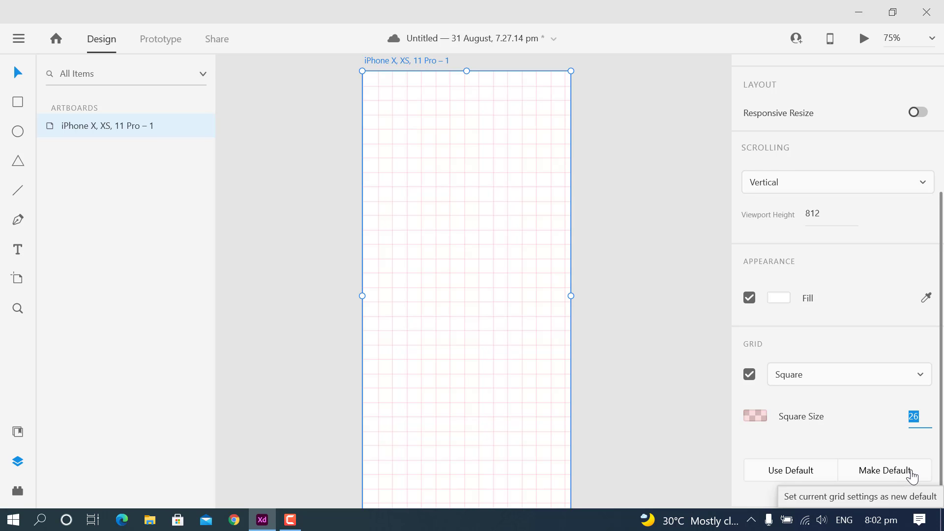
Step: Restore the square grid's default settings
click(809, 477)
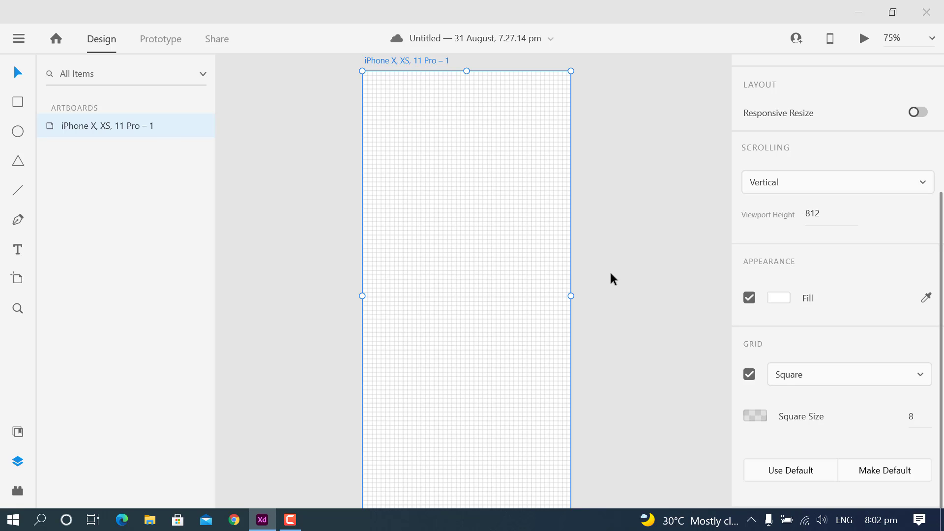
scroll(610, 273, down, 1)
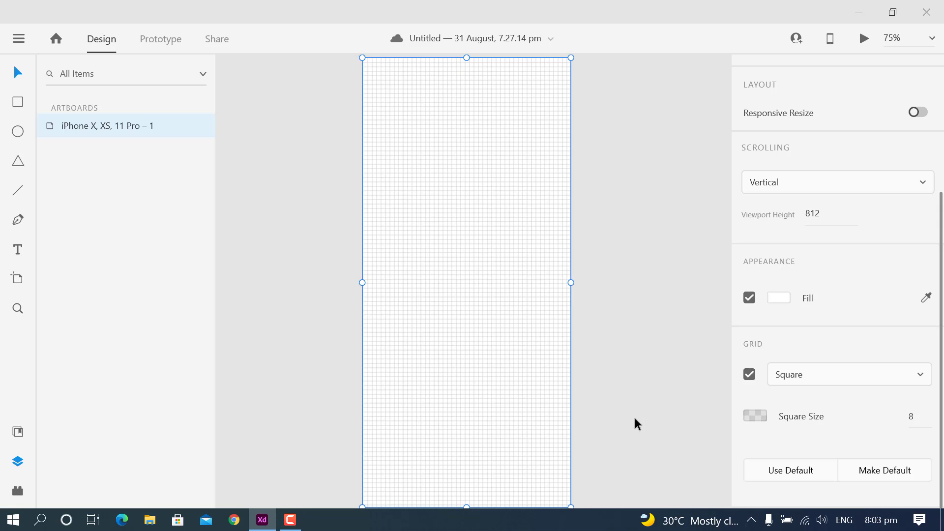